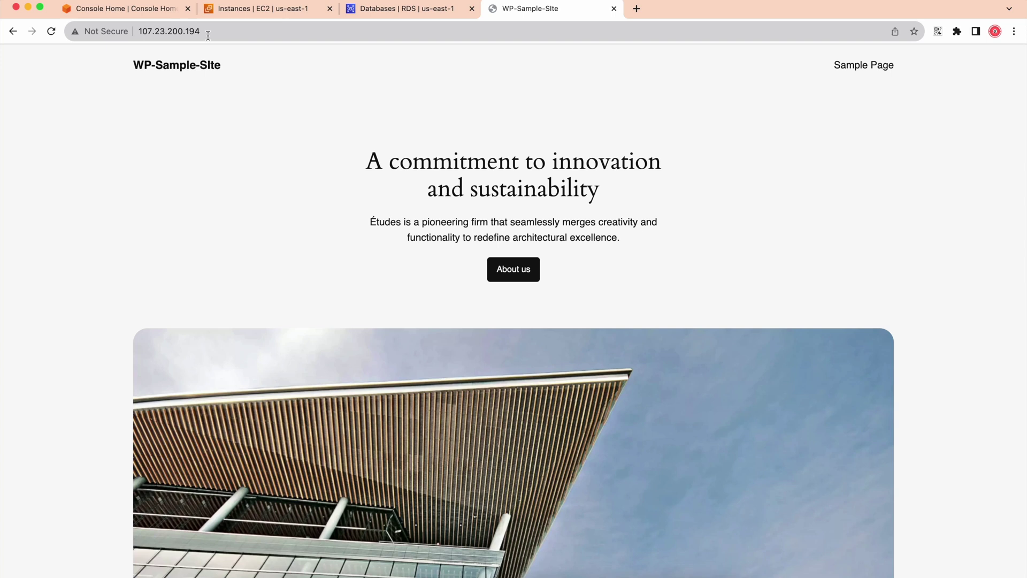
Open the EC2 load balancers list, dismiss the resource map notice and start creating a load balancer
click(239, 10)
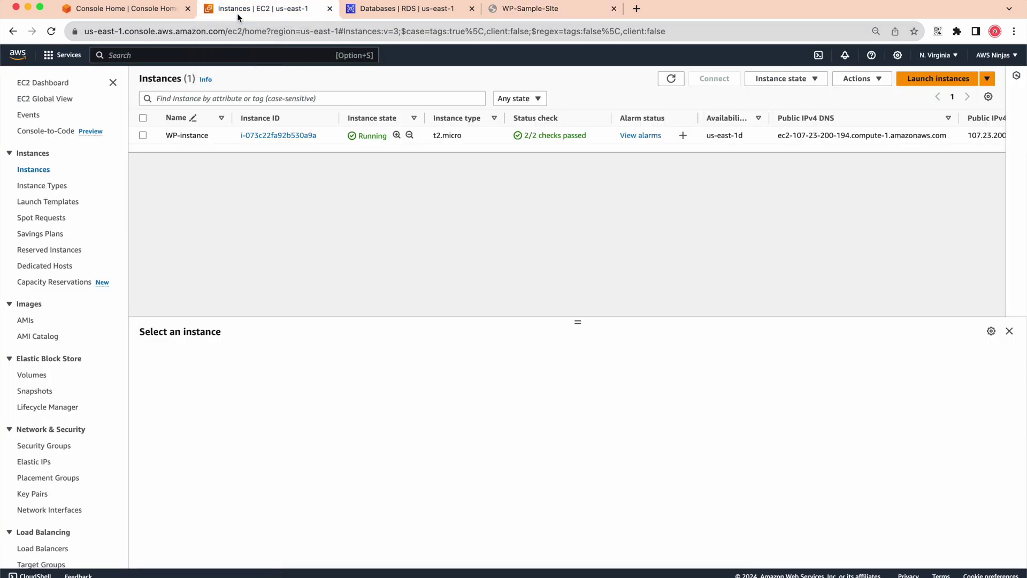
scroll(63, 247, down, 3)
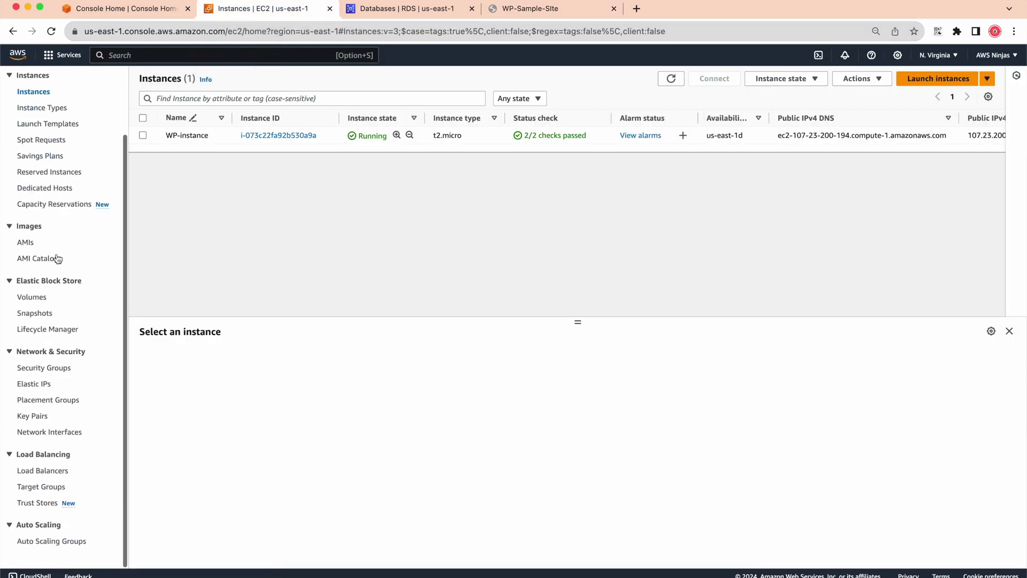
click(34, 471)
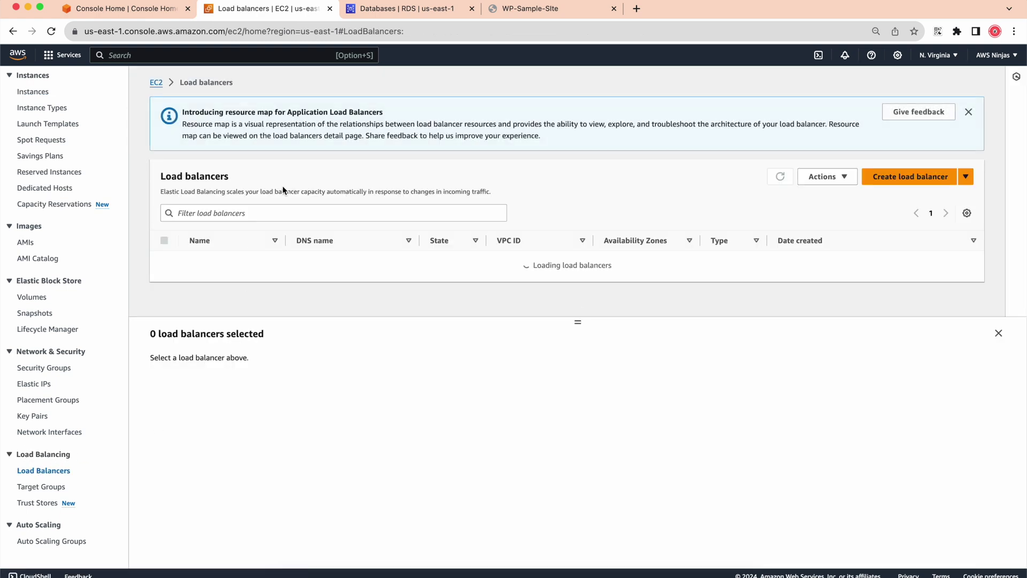
click(969, 112)
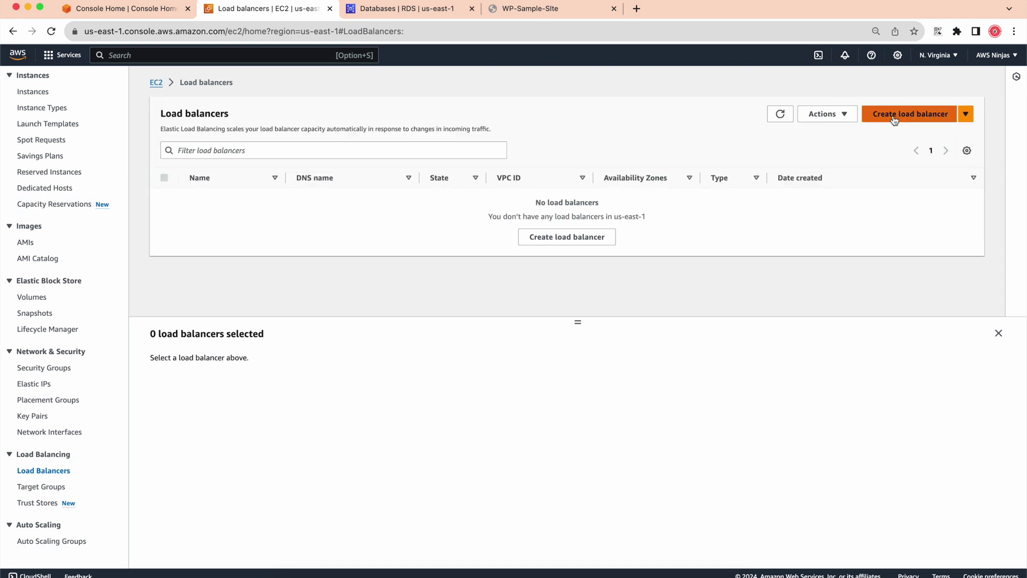
click(895, 119)
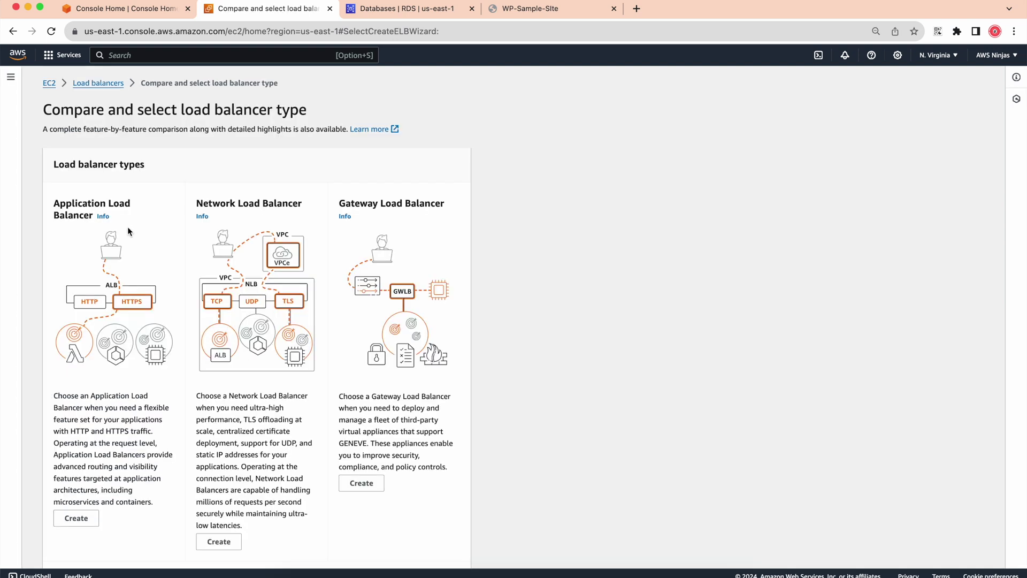
Choose Application Load Balancer as the load balancer type to create
drag(52, 202, 94, 220)
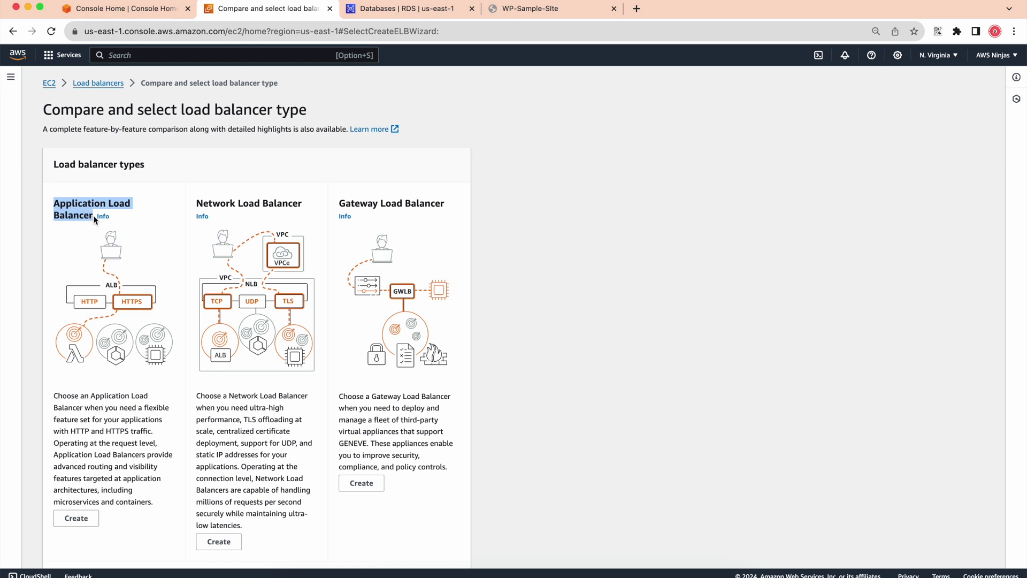
click(94, 220)
scroll(88, 216, down, 1)
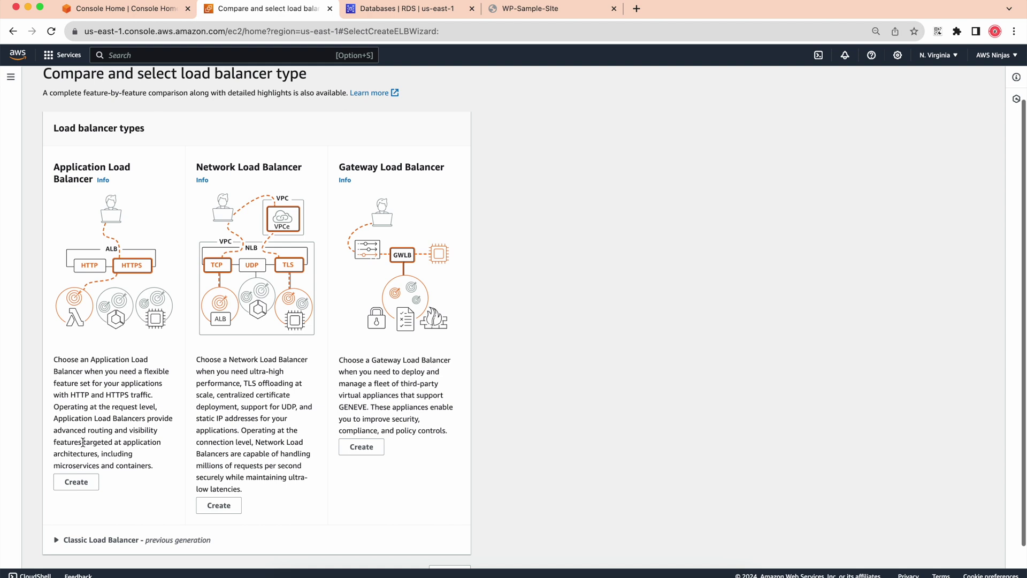
click(76, 482)
Name the load balancer wp-lb, keeping the Internet-facing scheme and the IPv4 address type
click(119, 269)
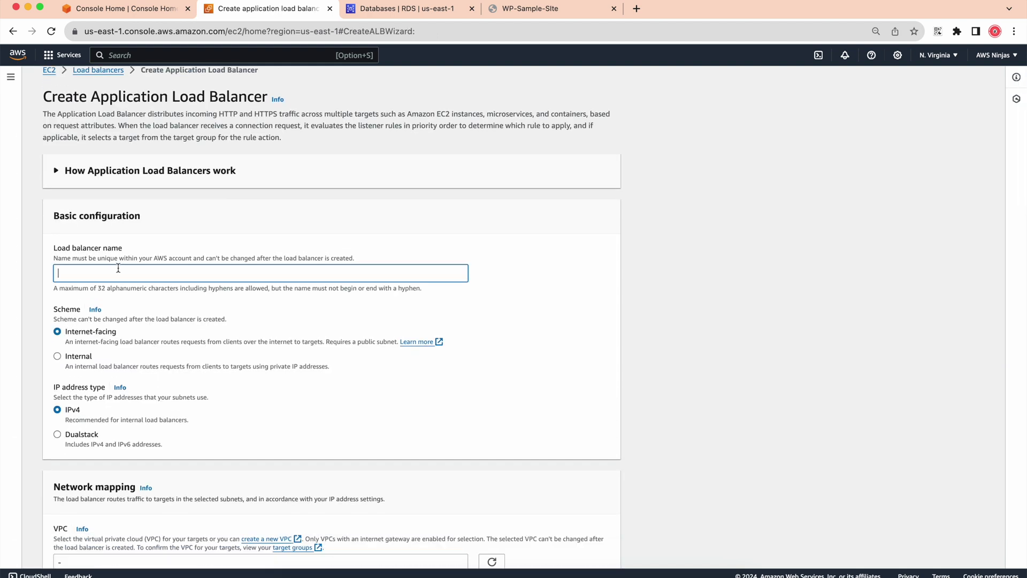
text(wp-lb)
click(195, 240)
scroll(195, 240, down, 3)
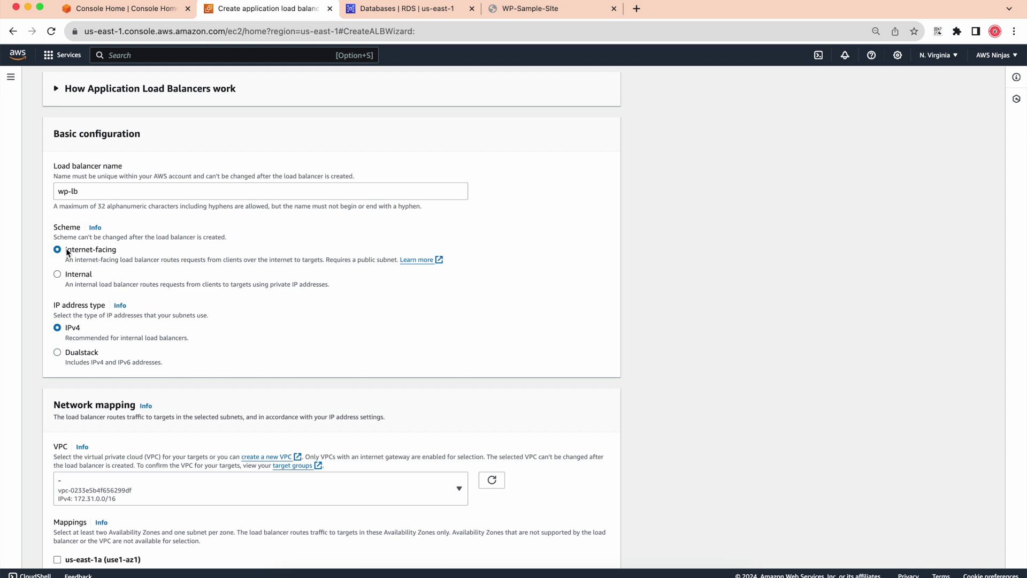
scroll(117, 259, down, 3)
double_click(67, 233)
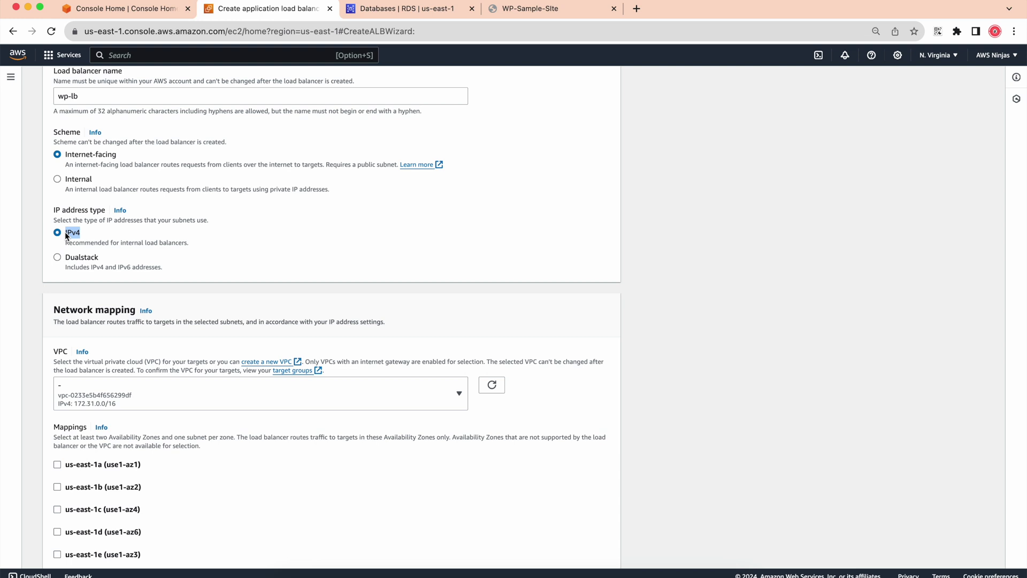
click(67, 236)
click(57, 258)
Check the VPC selection under the load balancer's network mapping, keeping the preselected VPC
scroll(140, 280, down, 3)
scroll(141, 282, down, 4)
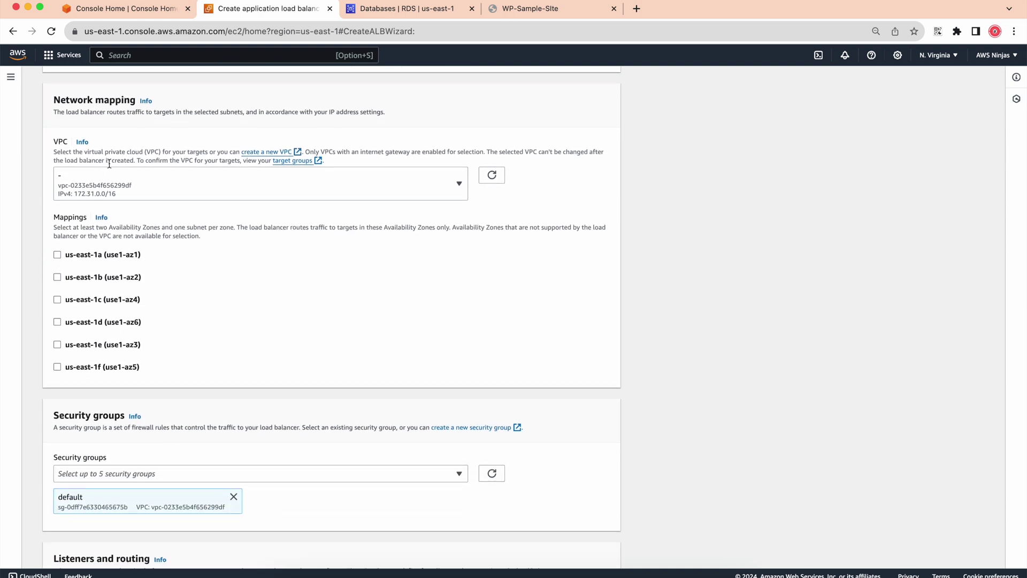
click(99, 180)
click(106, 183)
Open EC2 in a separate tab and look up the availability zone of the running WP-instance
click(225, 56)
text(ec2)
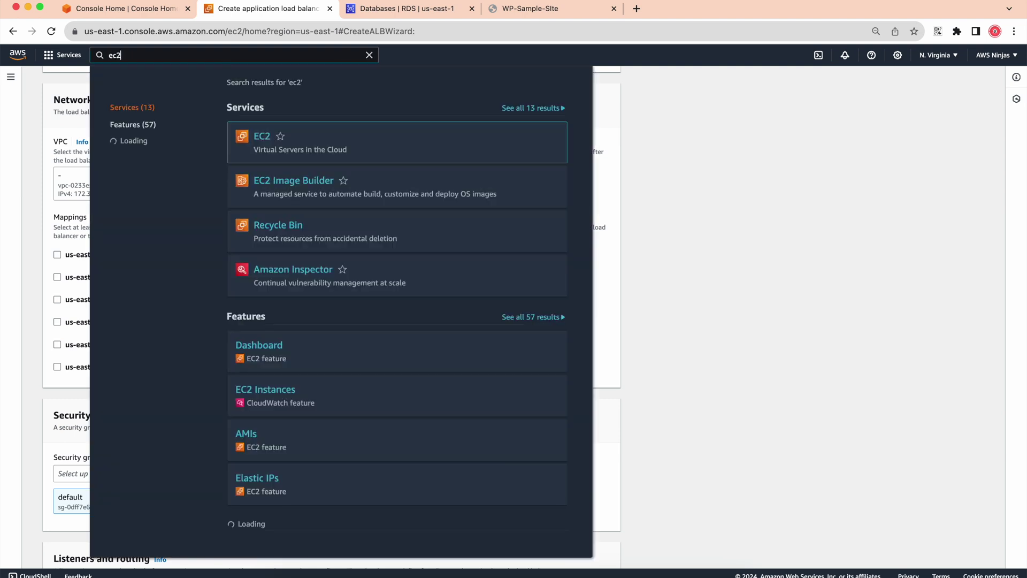
super+click(259, 133)
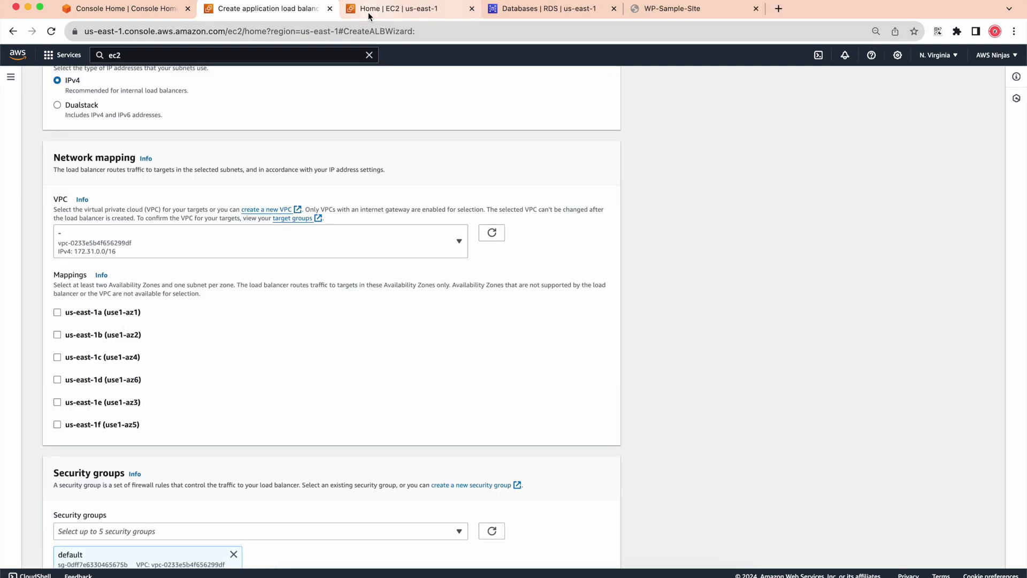
click(368, 12)
click(188, 148)
click(143, 158)
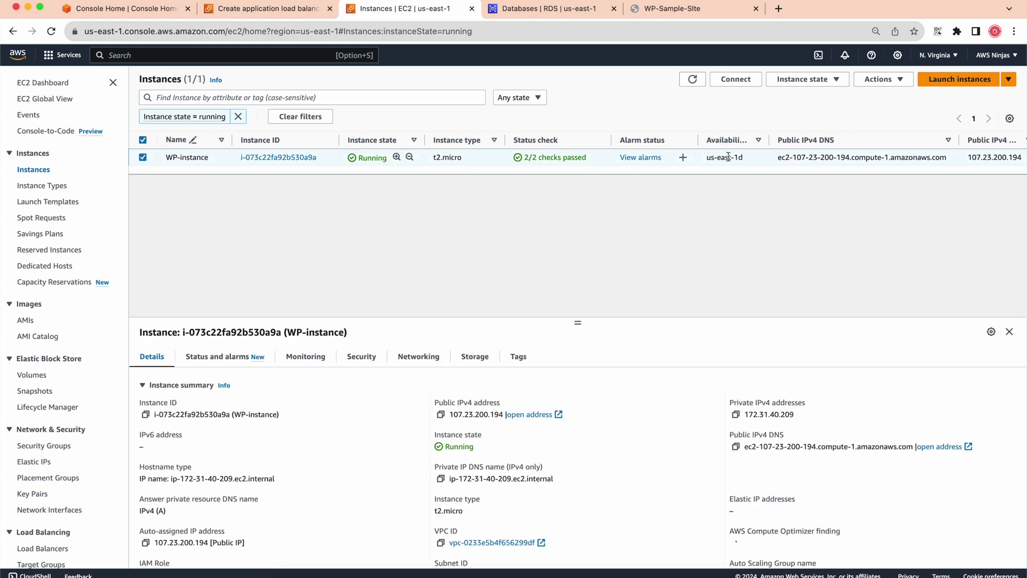
drag(745, 157, 704, 159)
Map the load balancer to the availability zones us-east-1a, us-east-1c and us-east-1d
click(271, 8)
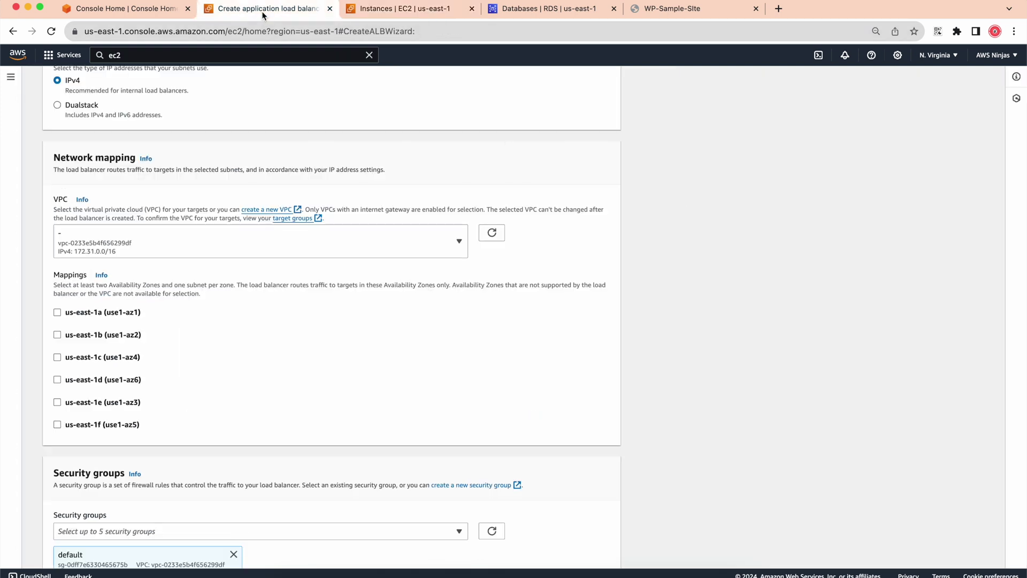
scroll(57, 312, down, 1)
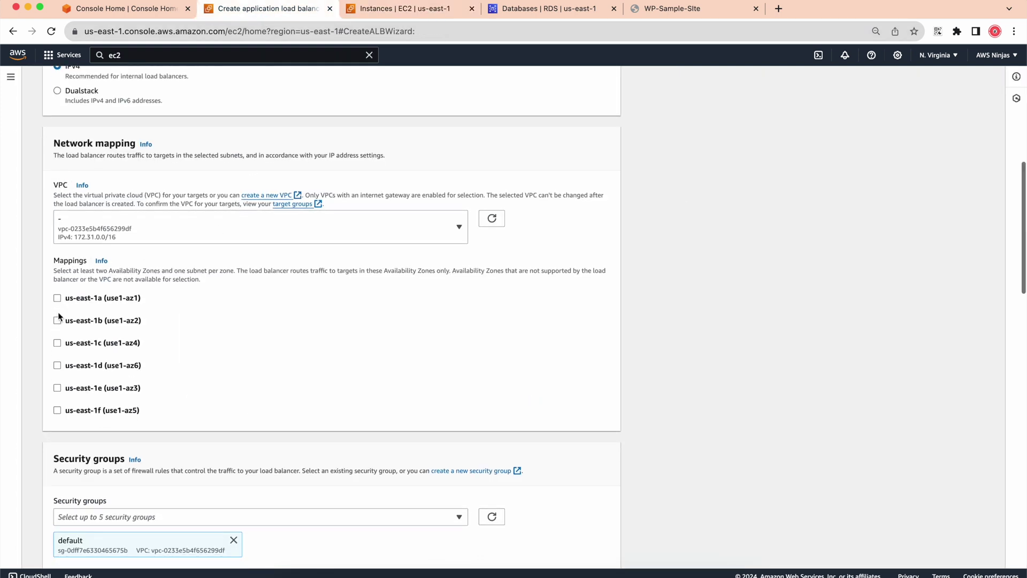
click(57, 299)
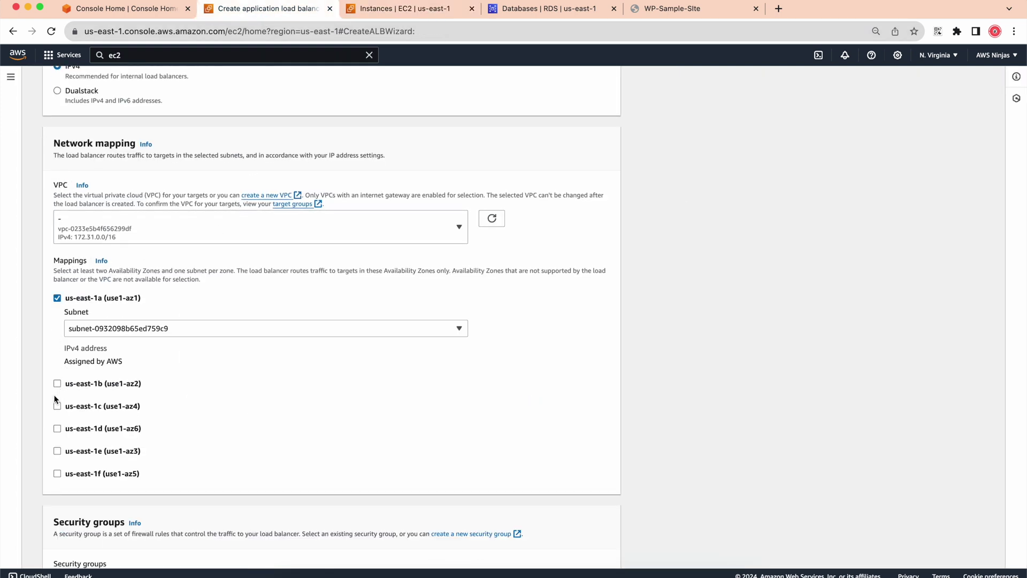
scroll(56, 405, down, 1)
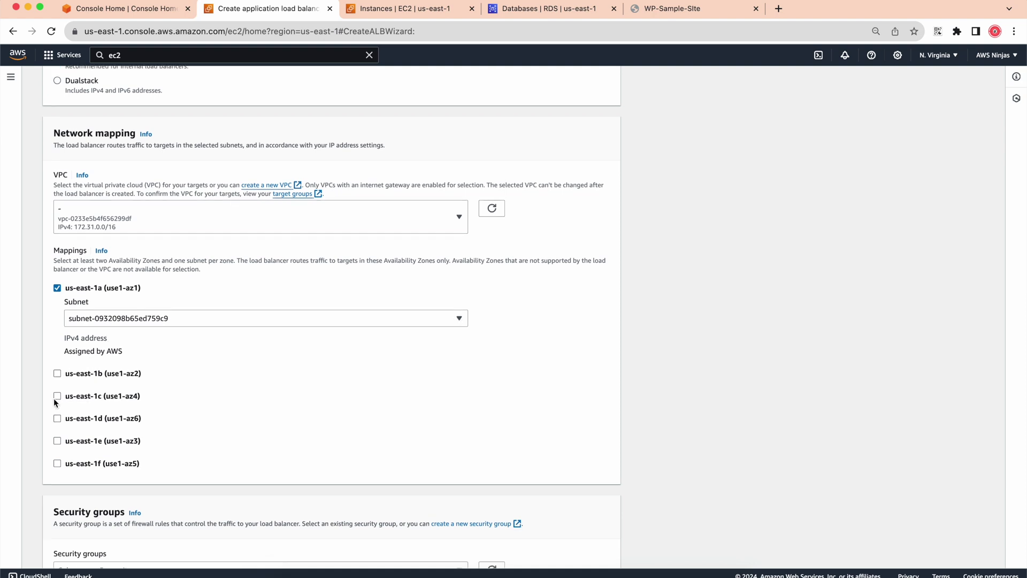
click(57, 397)
scroll(57, 385, down, 5)
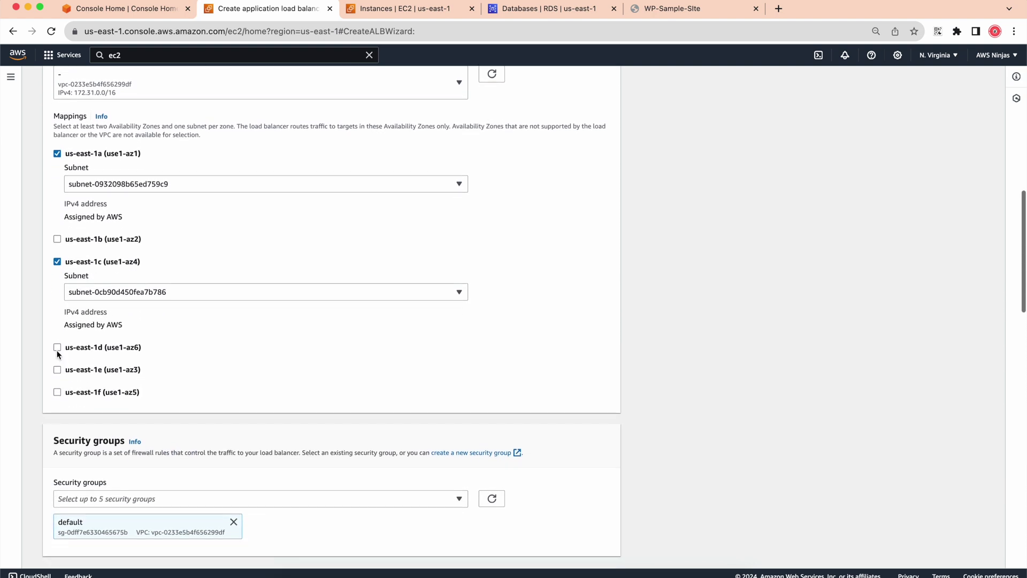
click(56, 347)
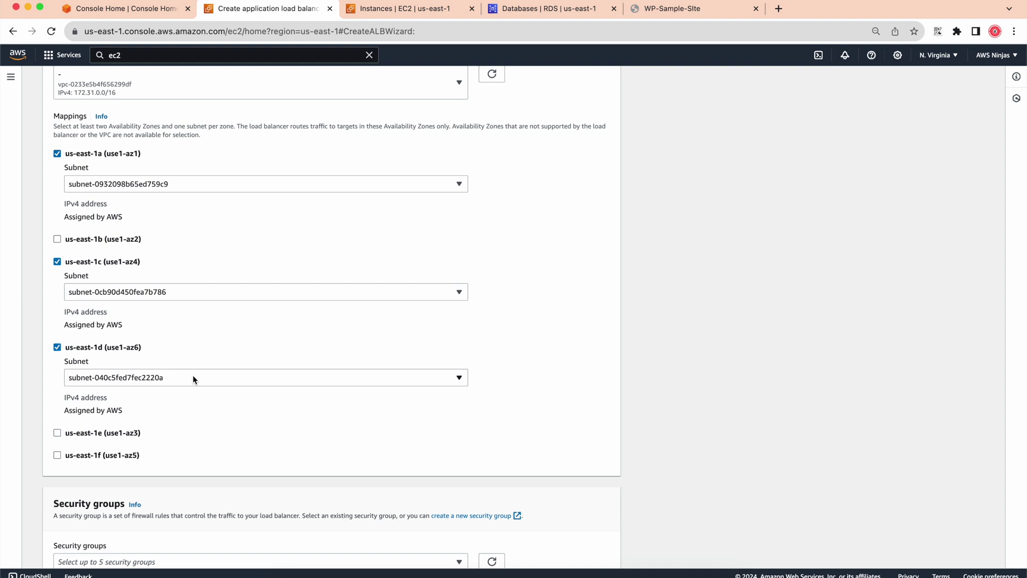
Remove the default security group from the load balancer and check which existing groups are available
scroll(192, 377, down, 5)
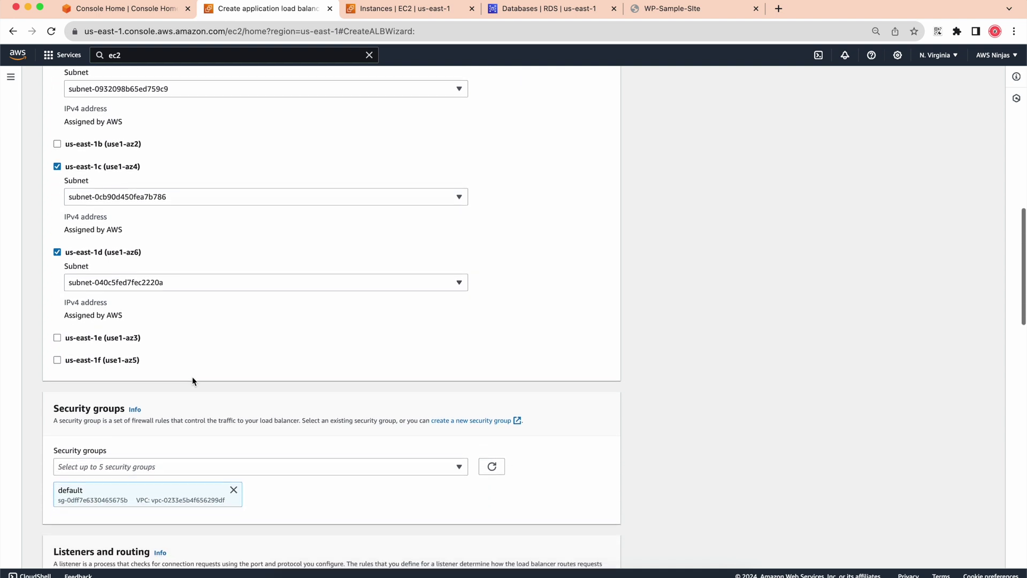
scroll(192, 377, down, 5)
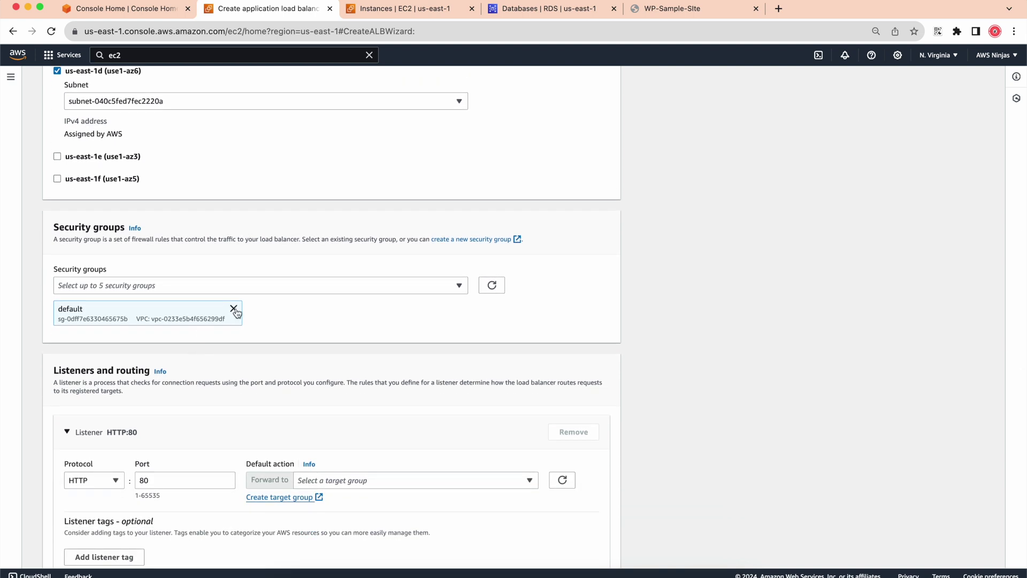
click(233, 314)
click(333, 286)
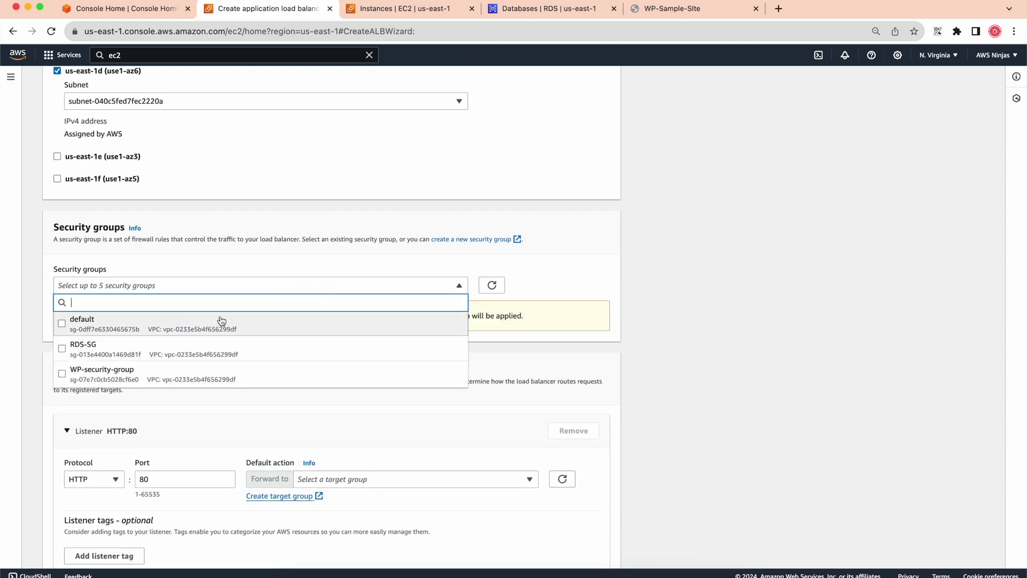
click(527, 287)
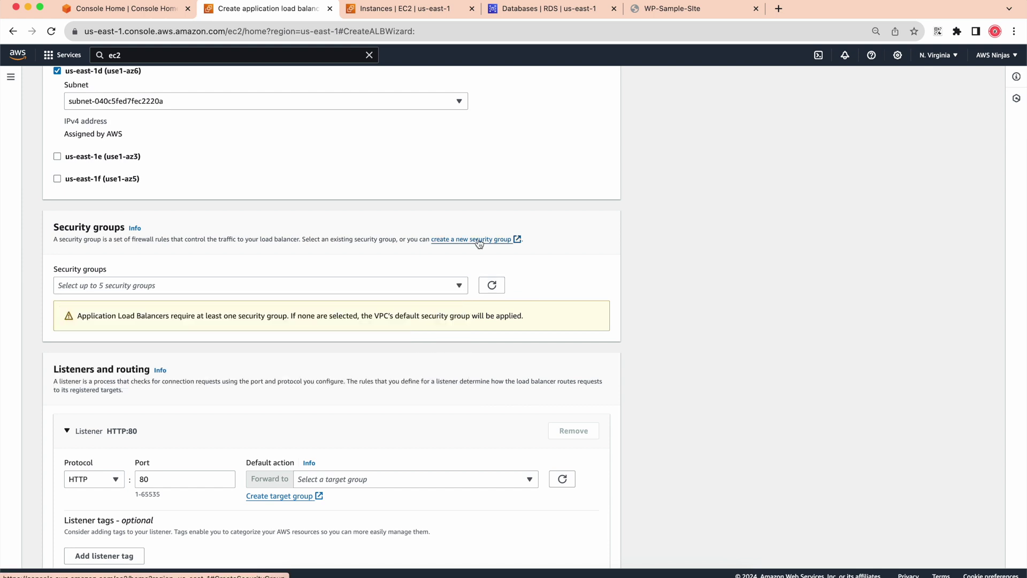
Start a new security group named wp_lb-SG, described as "Security group for Loadbalancer", in the default VPC
click(479, 244)
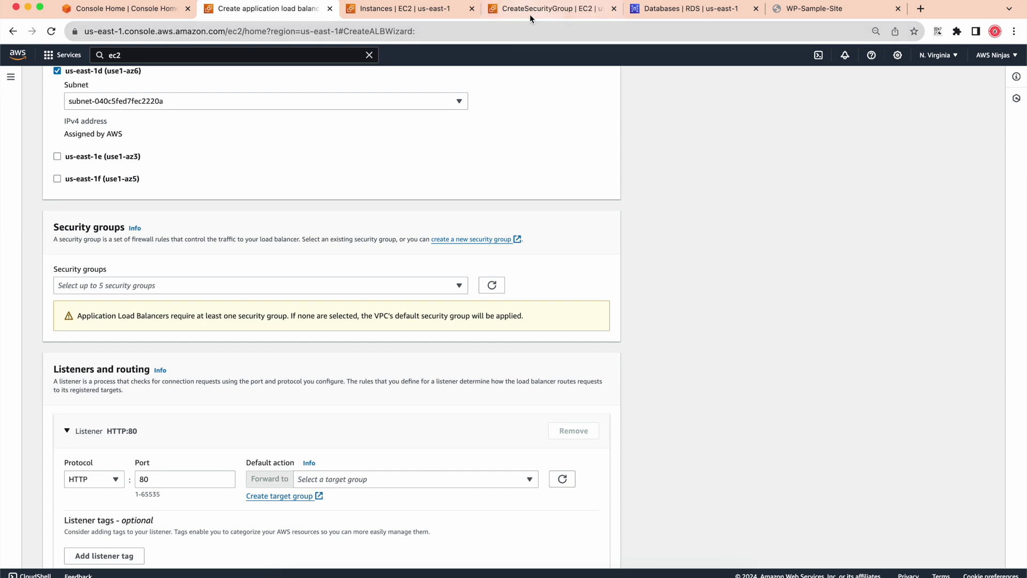
click(447, 16)
drag(447, 20, 388, 16)
click(161, 205)
text(wp_lb-SG)
click(190, 261)
text(Security group for)
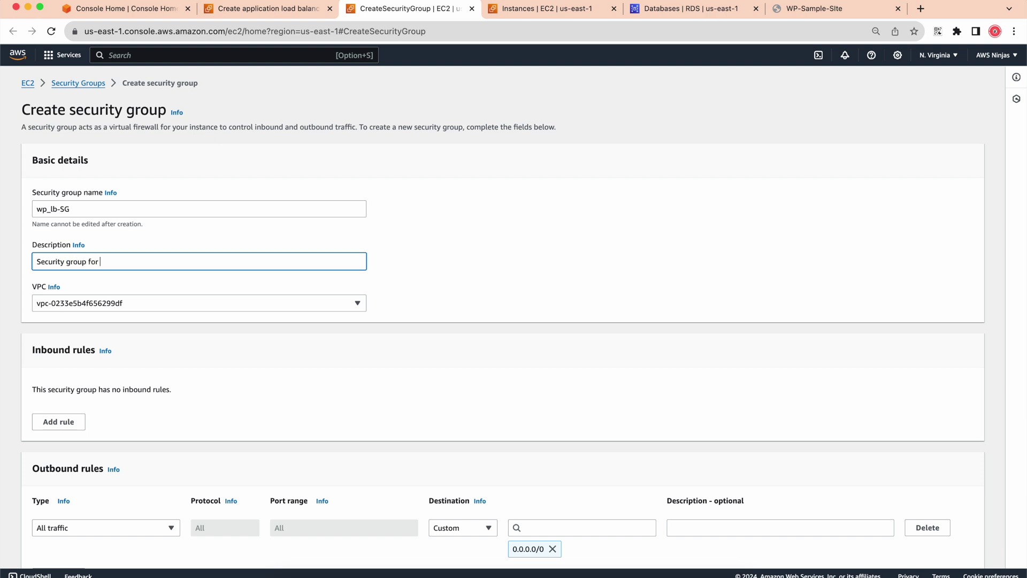
text( Loadbalancer)
click(131, 303)
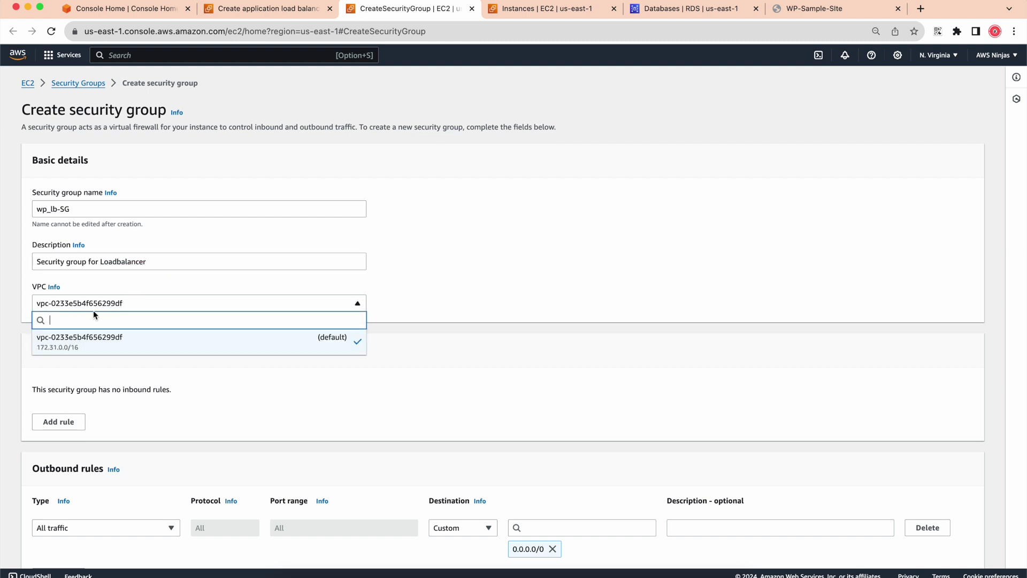
click(108, 340)
Add two inbound rules to the security group, one of type HTTP and one of type HTTPS
scroll(186, 378, down, 2)
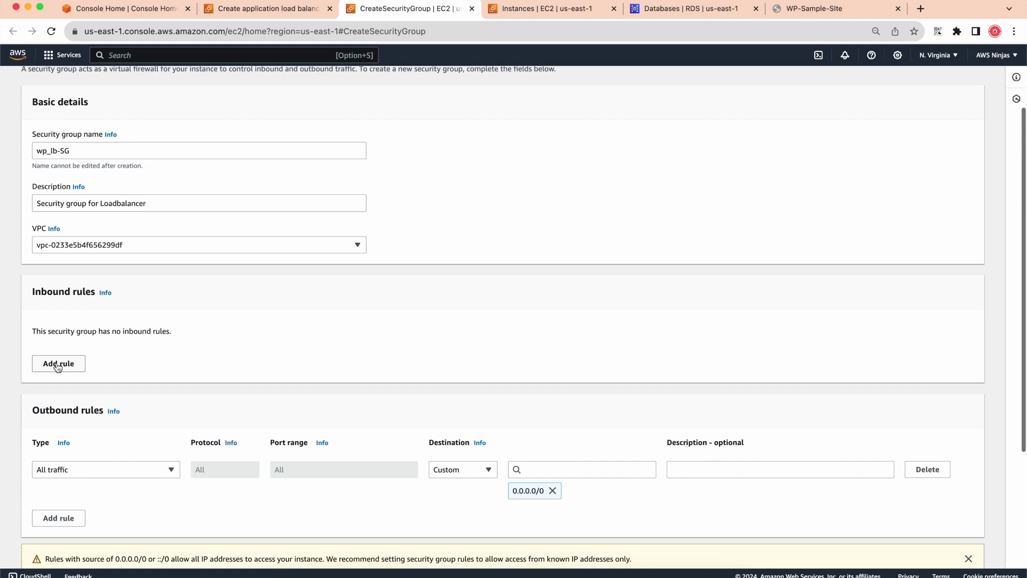
click(59, 365)
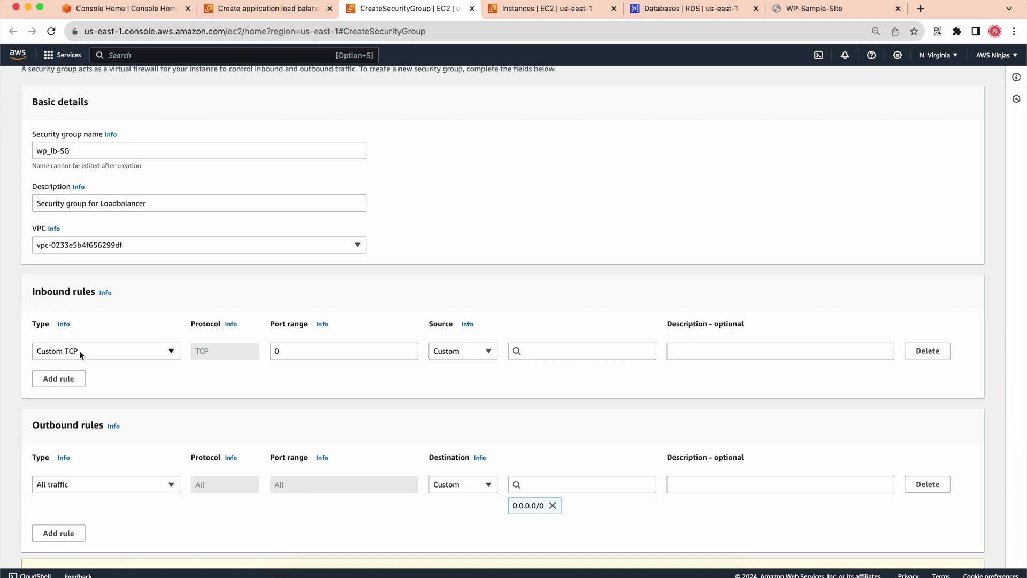
click(79, 351)
text(ht)
click(79, 289)
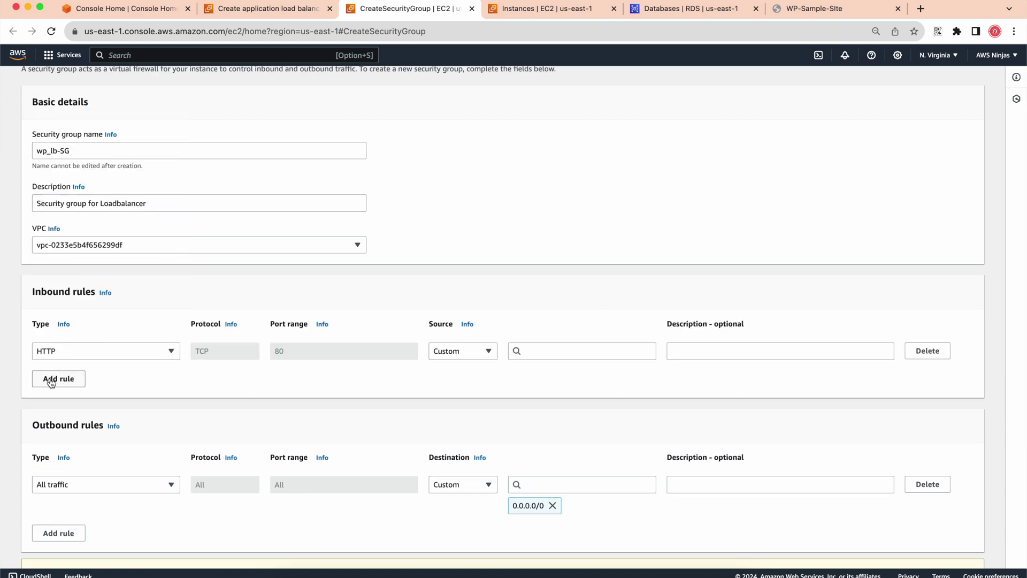
click(57, 377)
click(69, 380)
text(ht)
click(54, 331)
Set the source of both the HTTP and HTTPS inbound rules to 0.0.0.0/0
scroll(343, 407, down, 1)
click(549, 341)
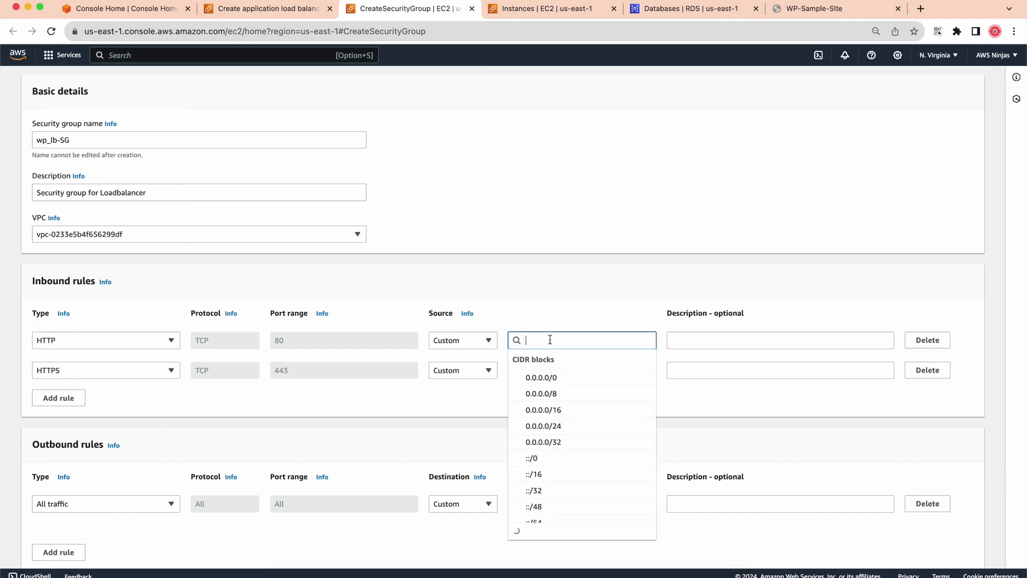
click(545, 374)
click(536, 392)
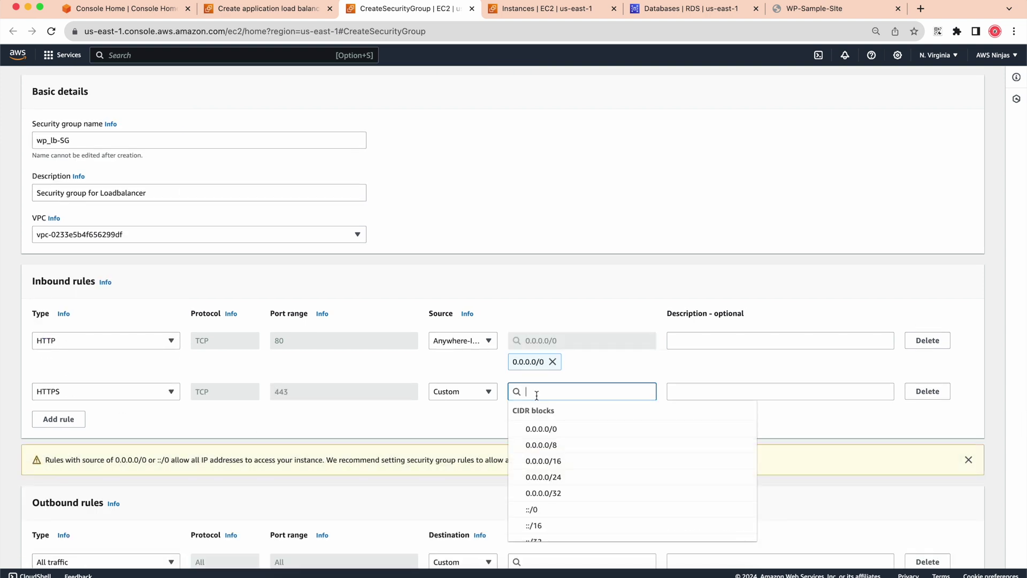
click(530, 429)
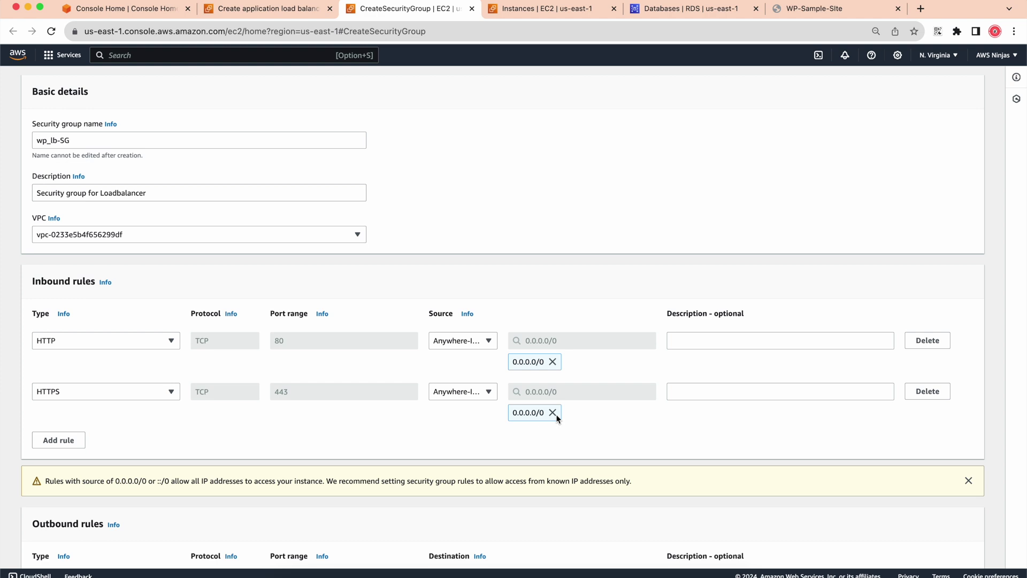
Describe both the HTTP and HTTPS inbound rules as "allow from public"
click(722, 341)
text(allow from public)
click(695, 397)
text(allow from public)
click(709, 415)
scroll(708, 416, down, 5)
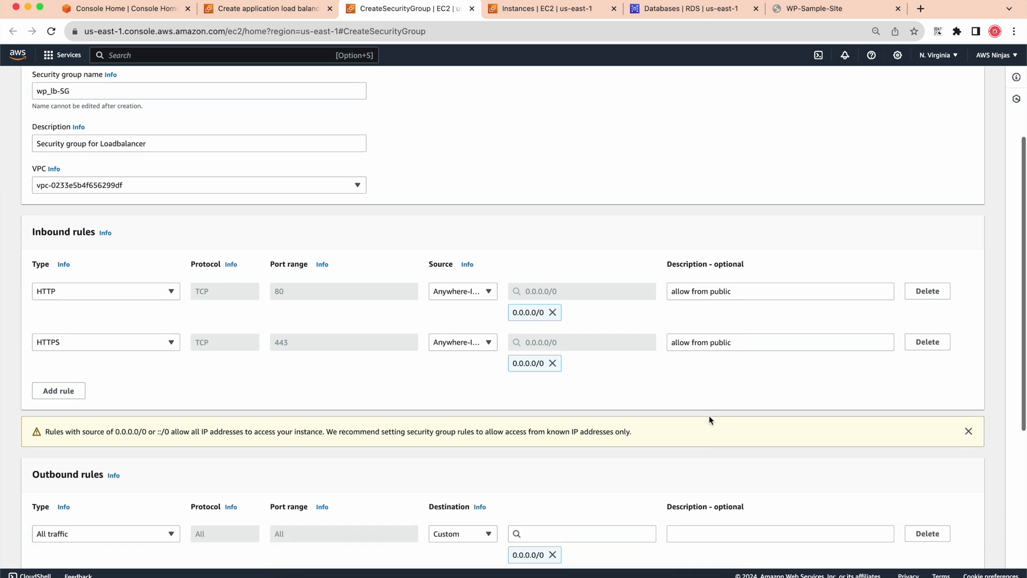
scroll(710, 420, down, 1)
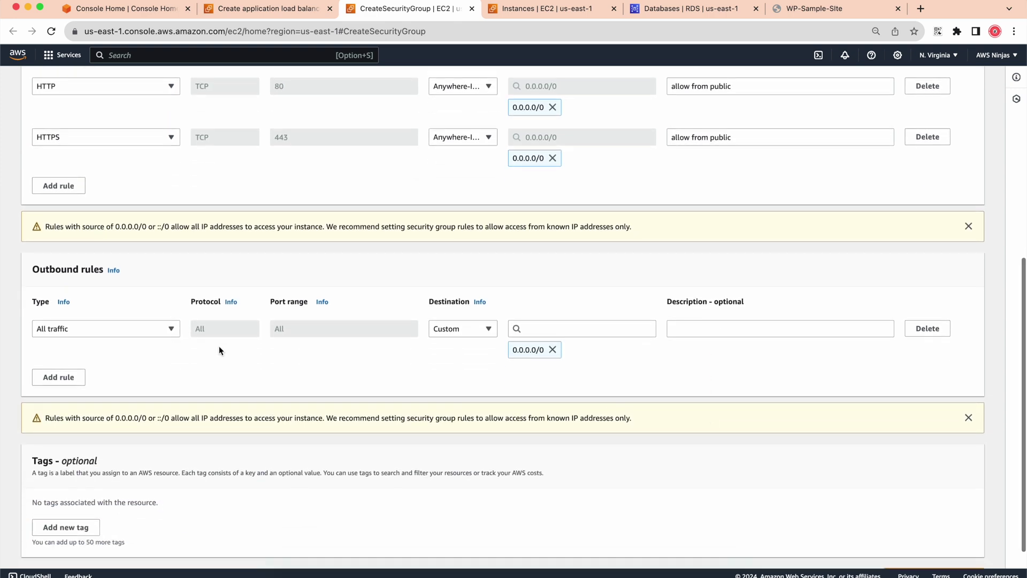
Tag the security group with key Name and value LB-SG, and create the group
scroll(181, 347, down, 1)
scroll(192, 332, down, 1)
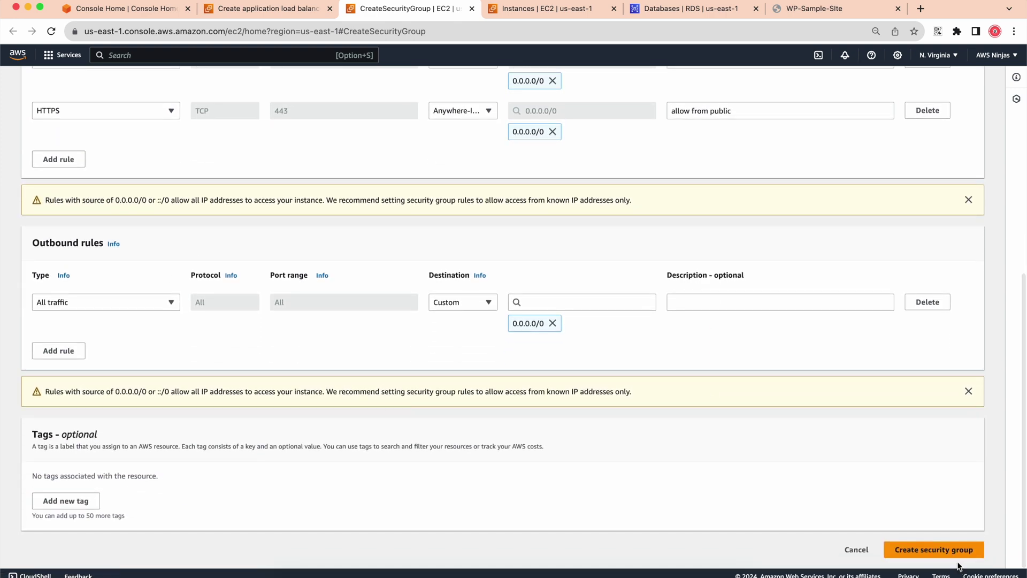
click(51, 502)
text(Name)
key(Tab)
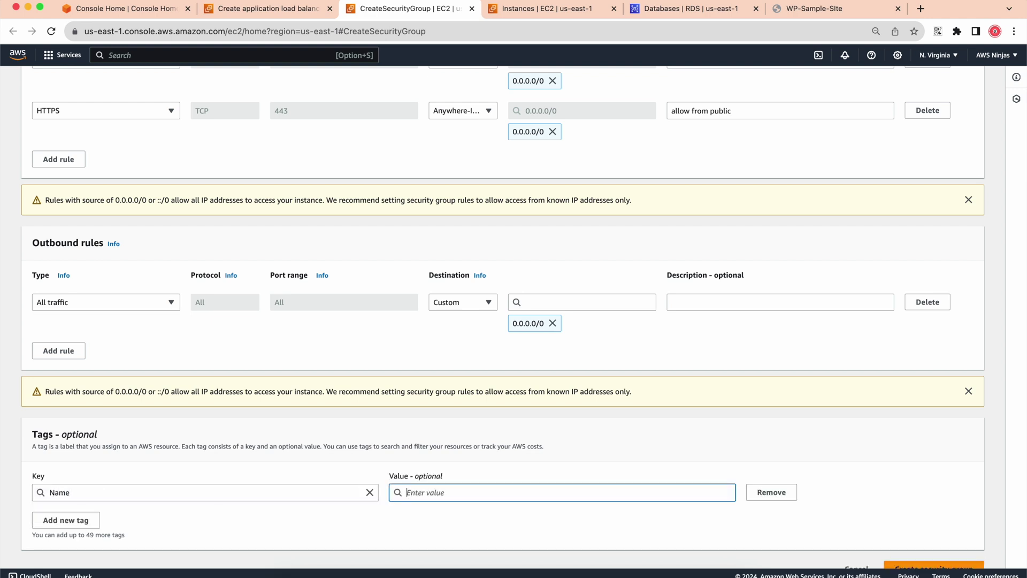
text(LB-SG)
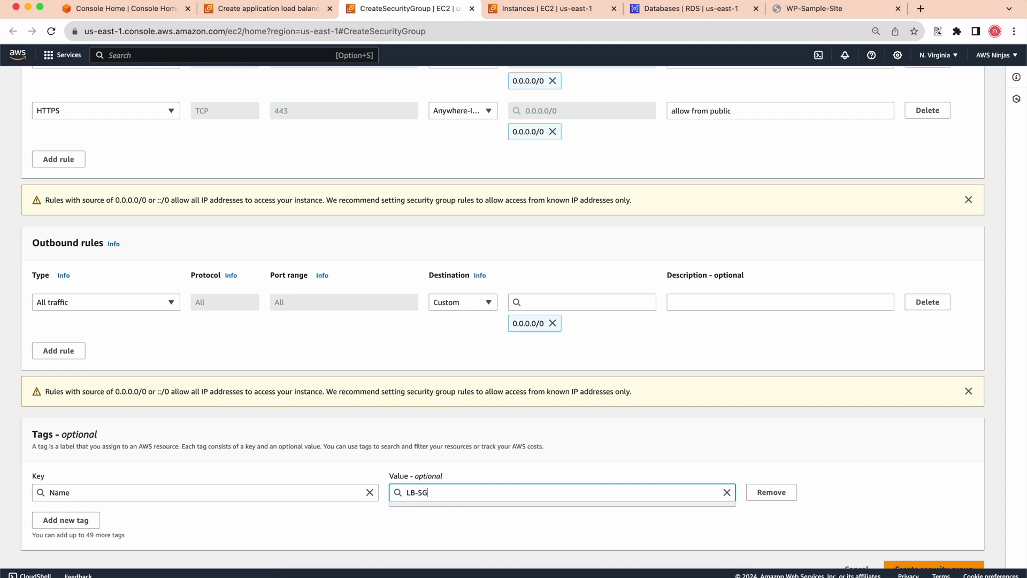
scroll(856, 491, down, 2)
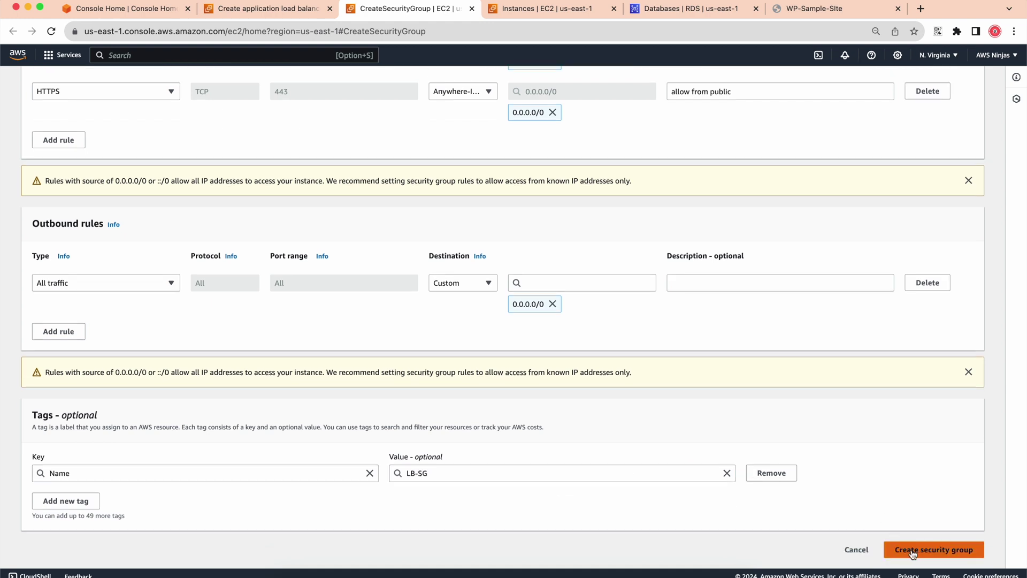
click(913, 552)
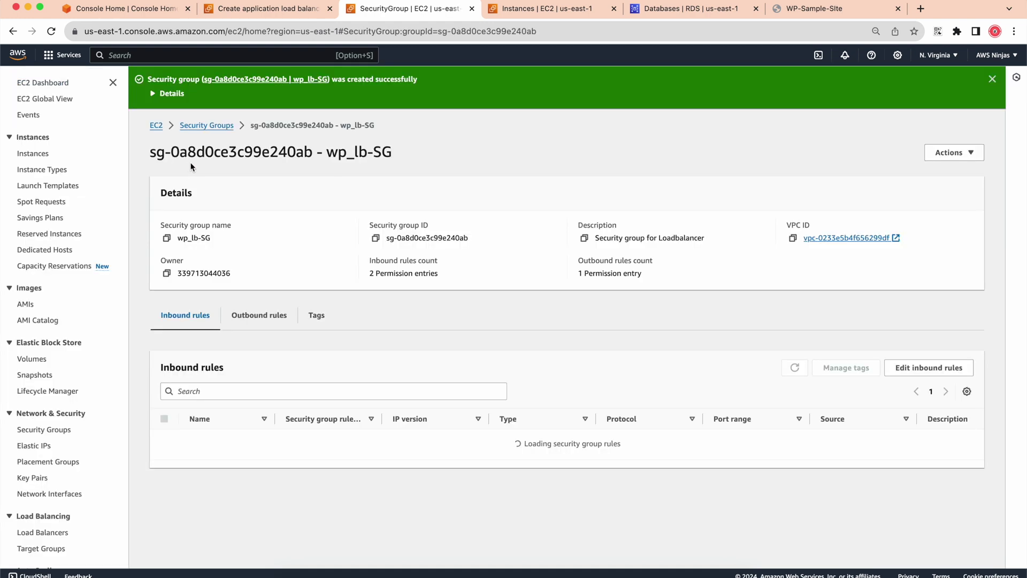
Replace the load balancer's default security group with wp_lb-SG, finding it by its copied security group ID
drag(150, 153, 314, 153)
key(super+c)
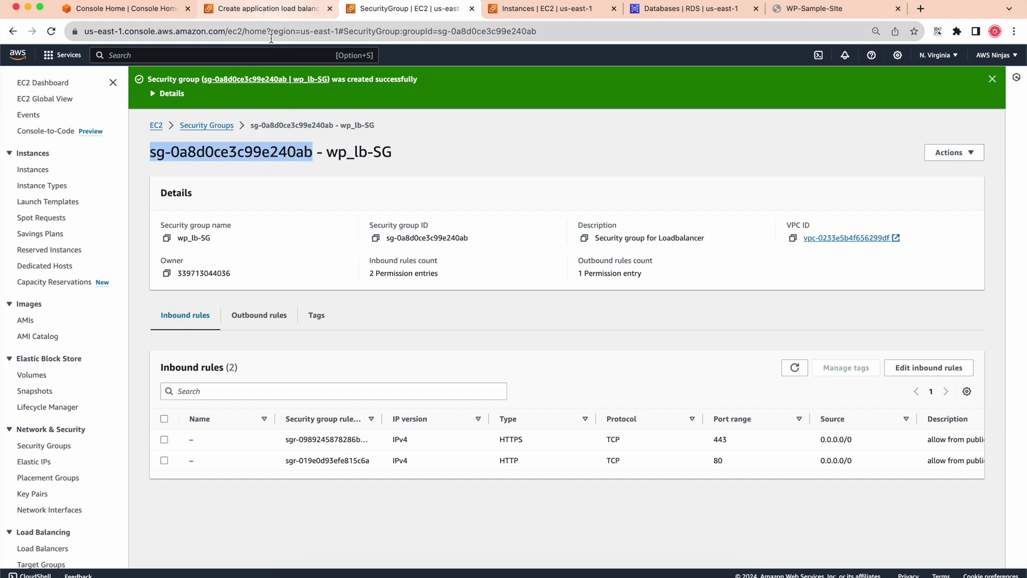
click(267, 9)
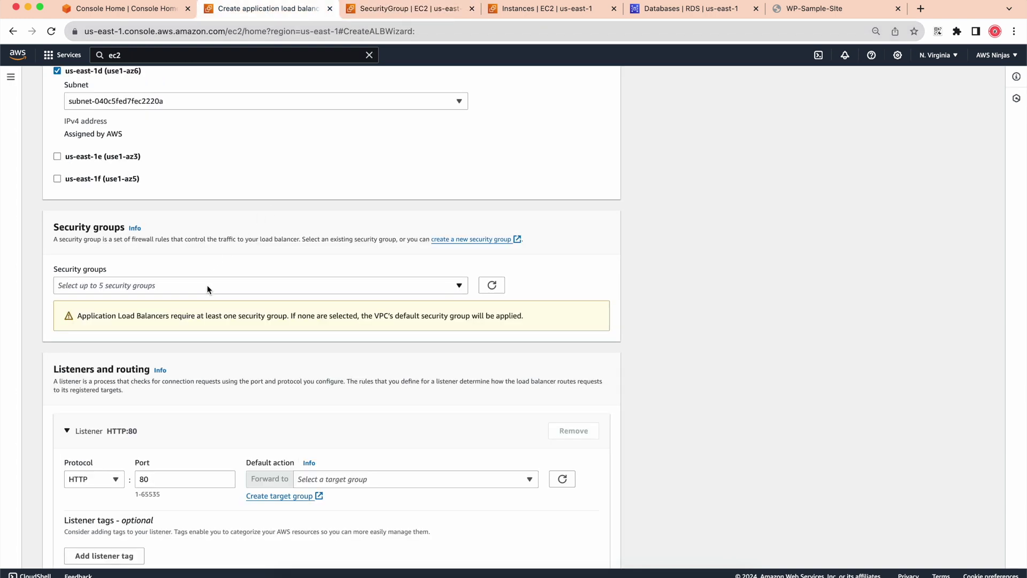
click(491, 285)
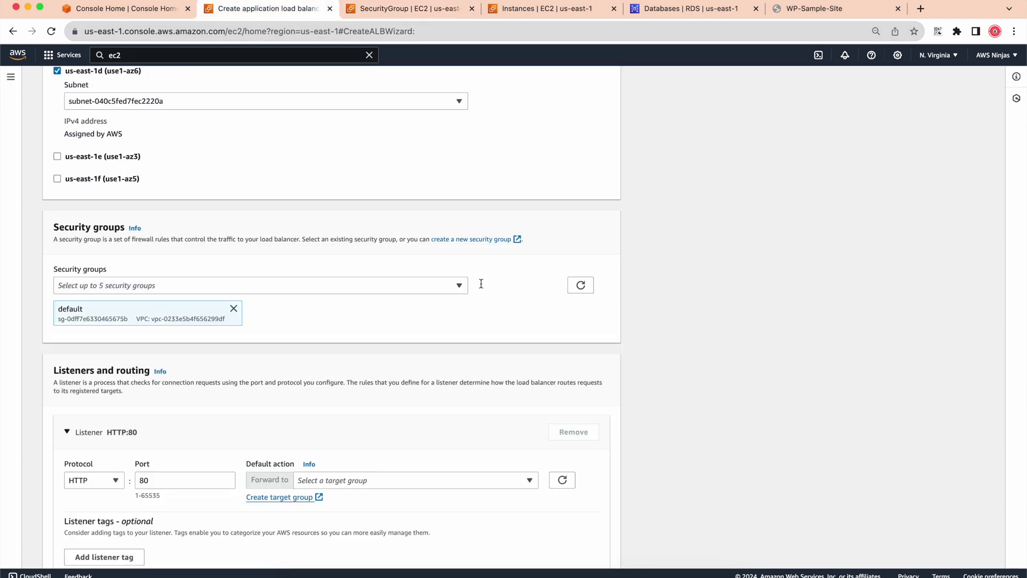
click(233, 309)
click(237, 286)
key(super+v)
click(73, 324)
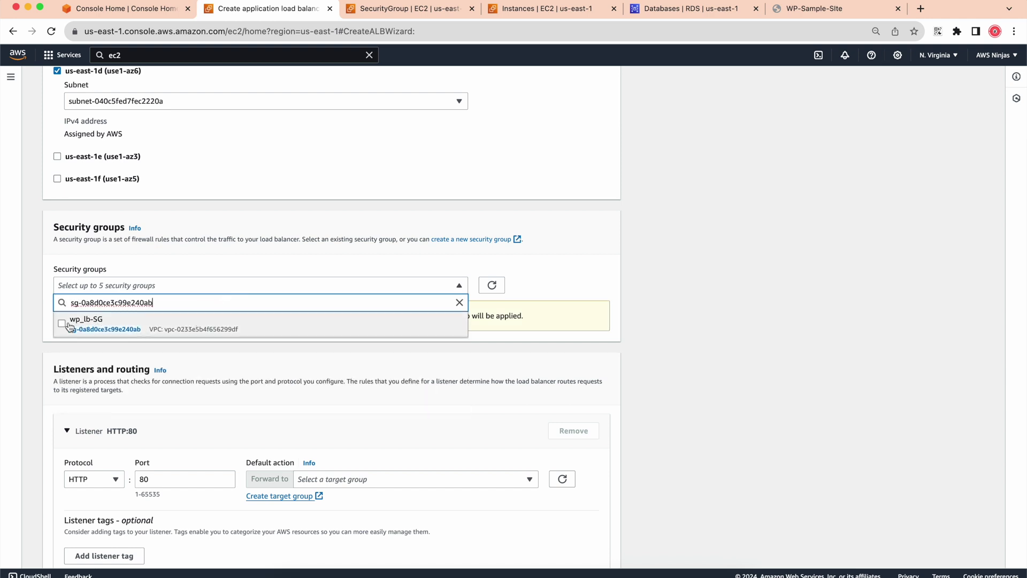
click(532, 316)
scroll(531, 316, down, 5)
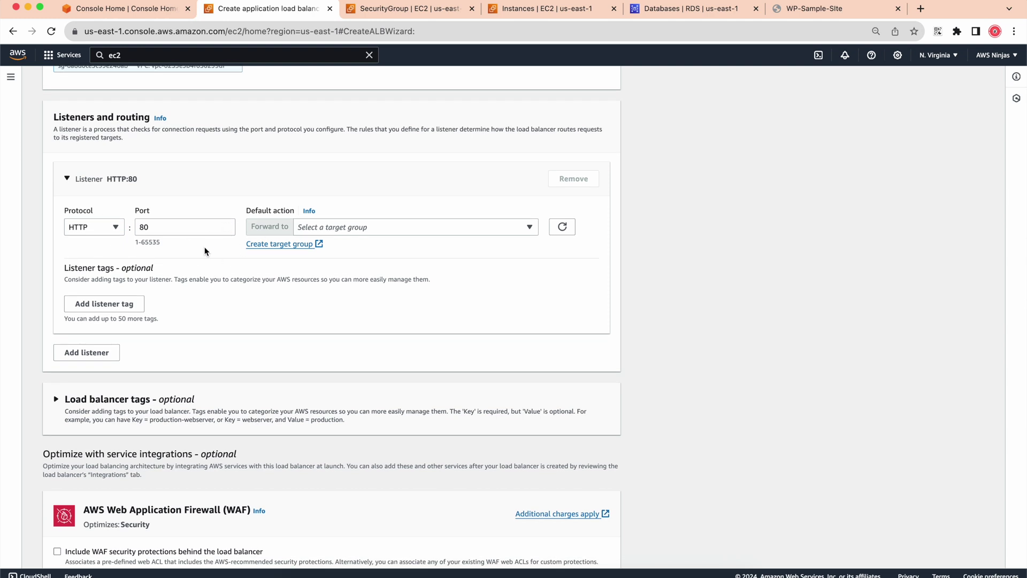
click(89, 229)
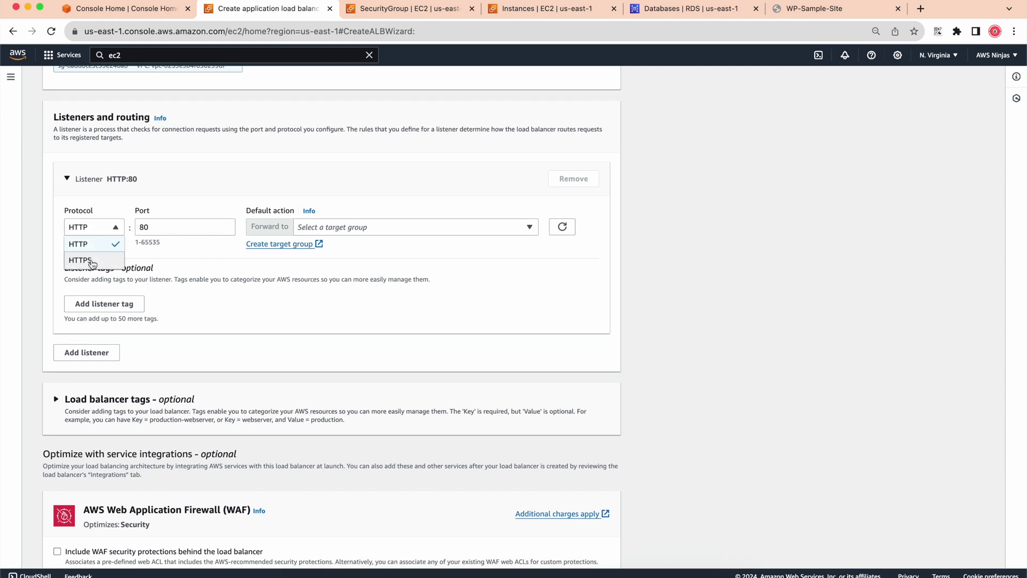
click(91, 260)
click(94, 229)
click(95, 245)
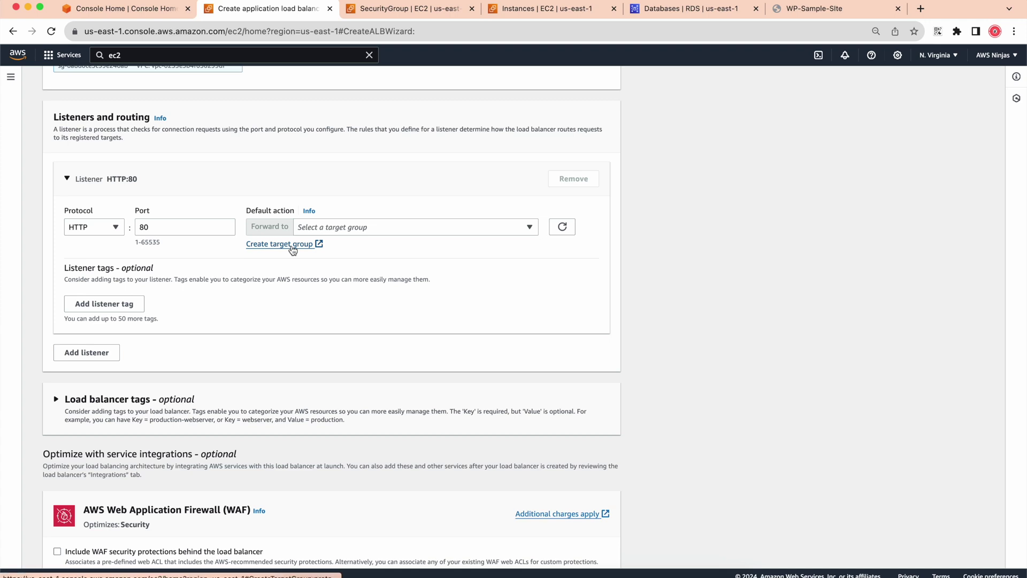
Start a new target group named wp-site-TG, keep its default HTTP port 80 and health check settings, and proceed to target registration
click(293, 250)
drag(586, 8, 348, 7)
scroll(233, 213, down, 5)
click(247, 274)
text(wp-site-TG)
scroll(168, 281, down, 4)
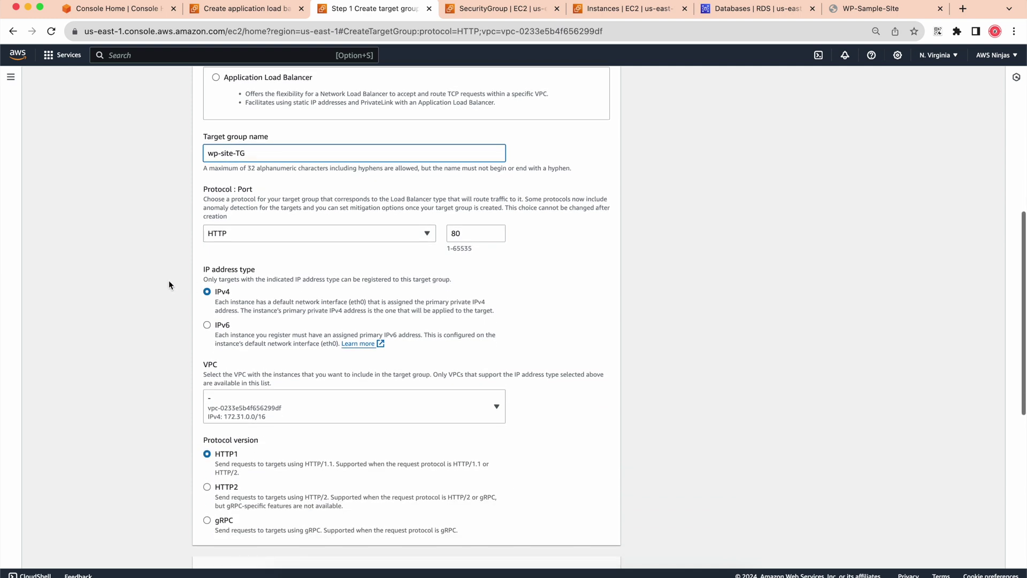
scroll(168, 278, down, 5)
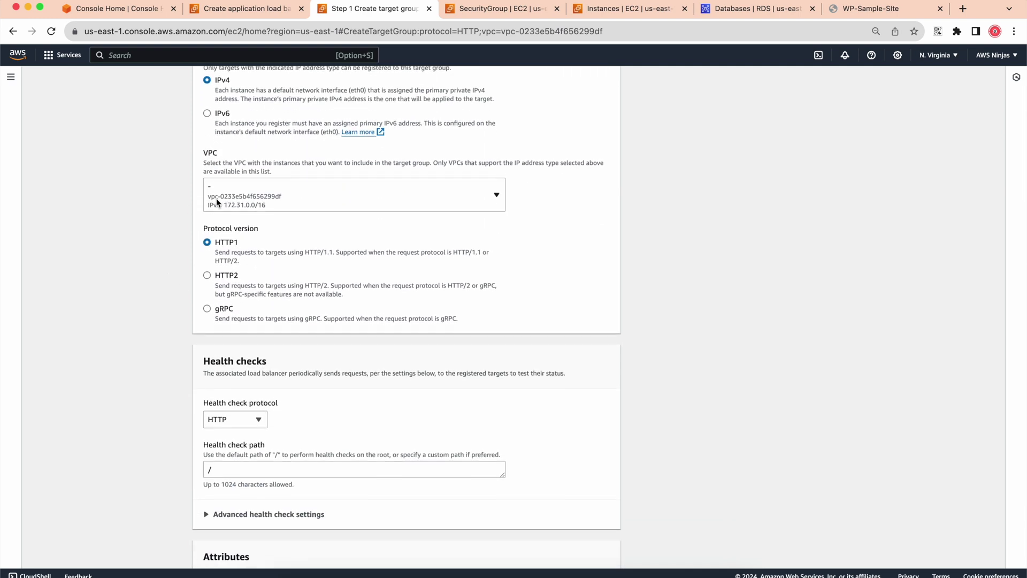
scroll(217, 202, down, 1)
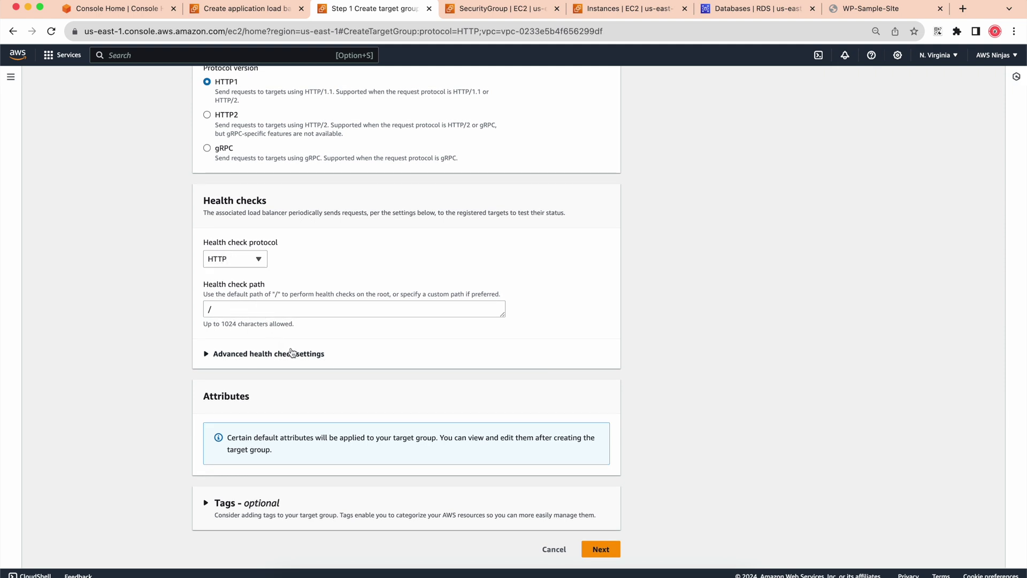
click(610, 550)
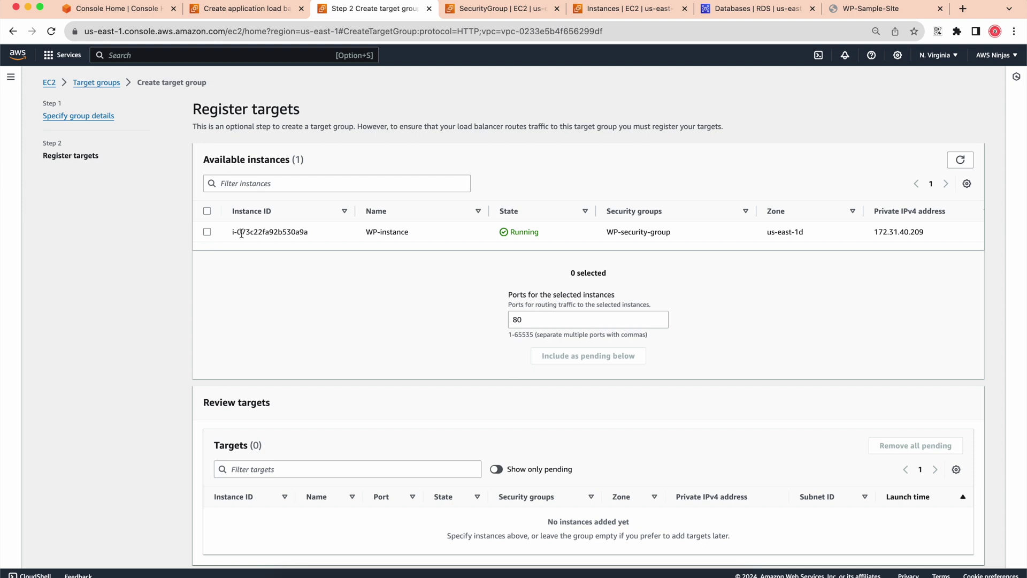
Add WP-instance on port 80 as a pending target and create the target group
drag(365, 233, 624, 273)
click(357, 282)
click(207, 232)
scroll(246, 264, down, 1)
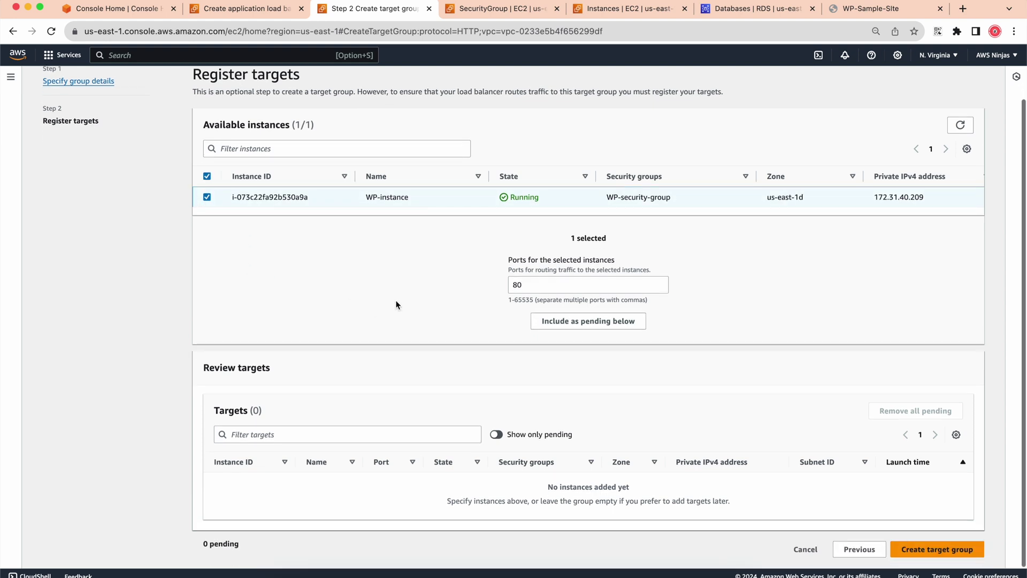
click(583, 321)
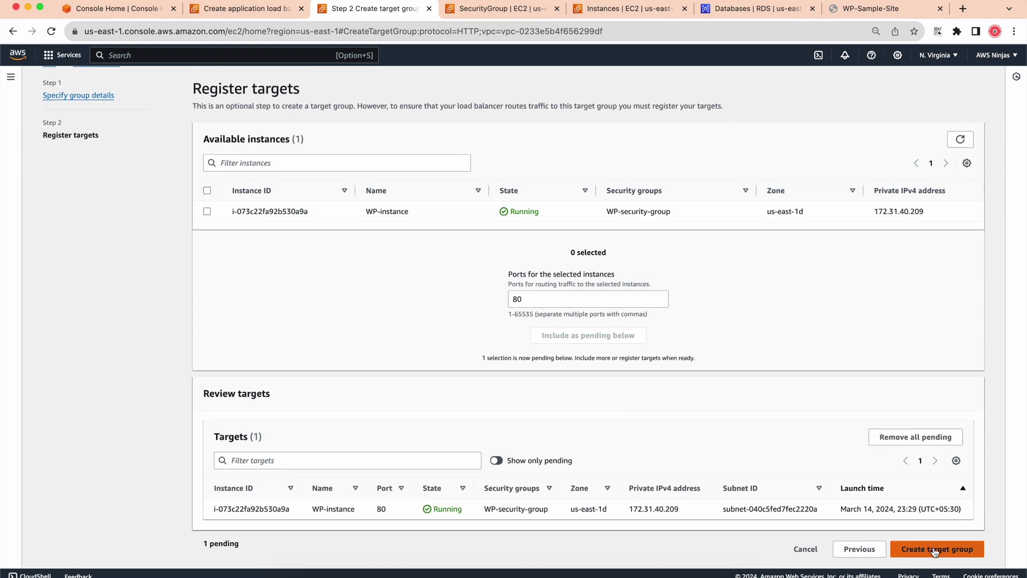
click(935, 552)
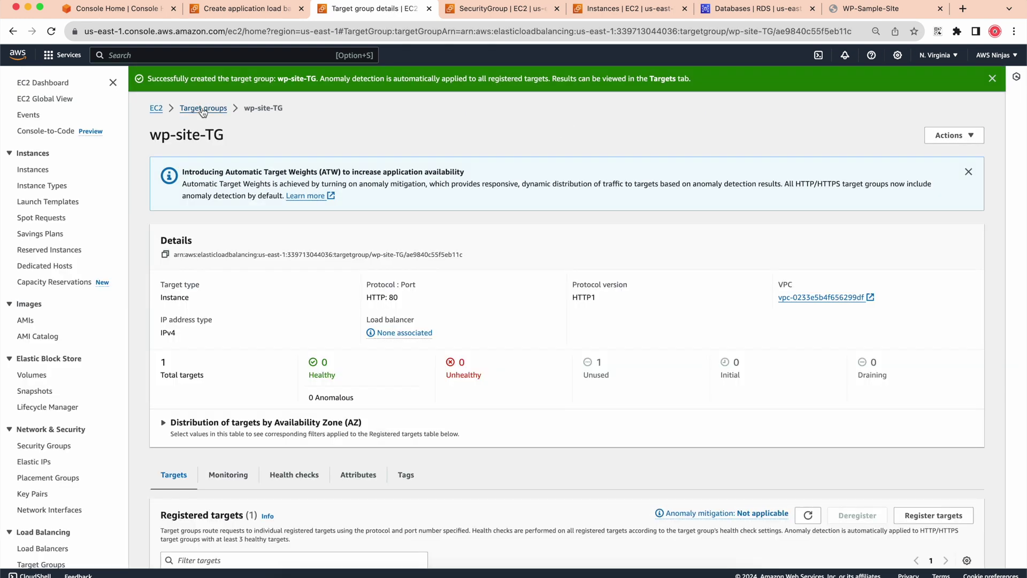
Check the load balancer association of wp-site-TG in the list of target groups
click(204, 108)
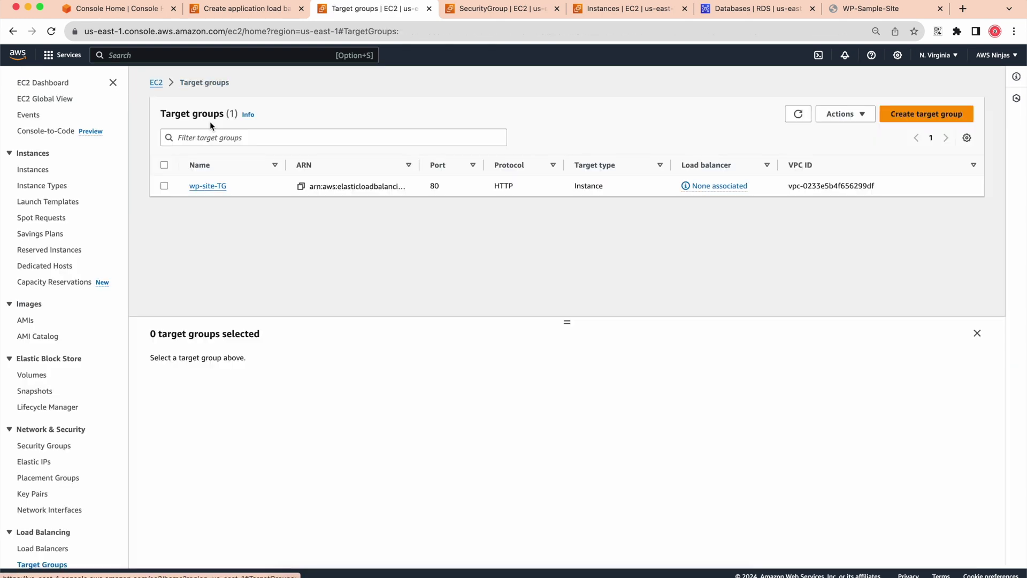
click(234, 185)
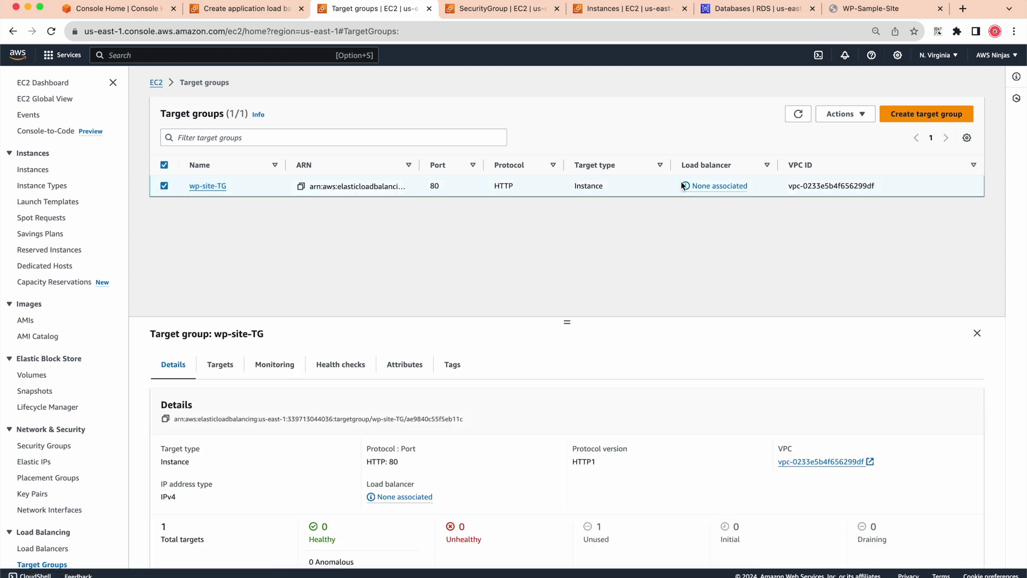
click(698, 186)
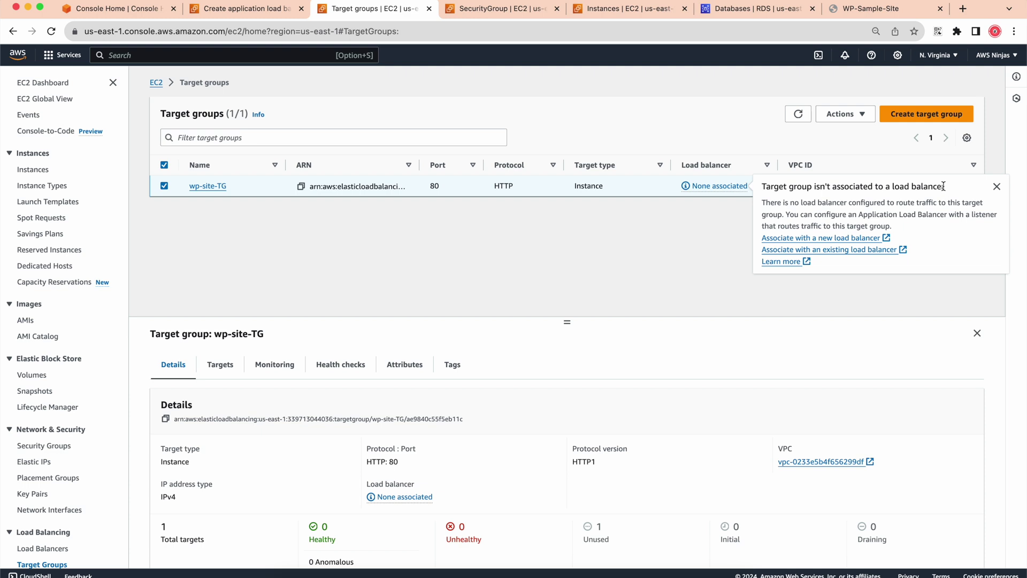
click(594, 251)
Set the load balancer's HTTP:80 listener to forward to the refreshed target group list's wp-site-TG
click(259, 7)
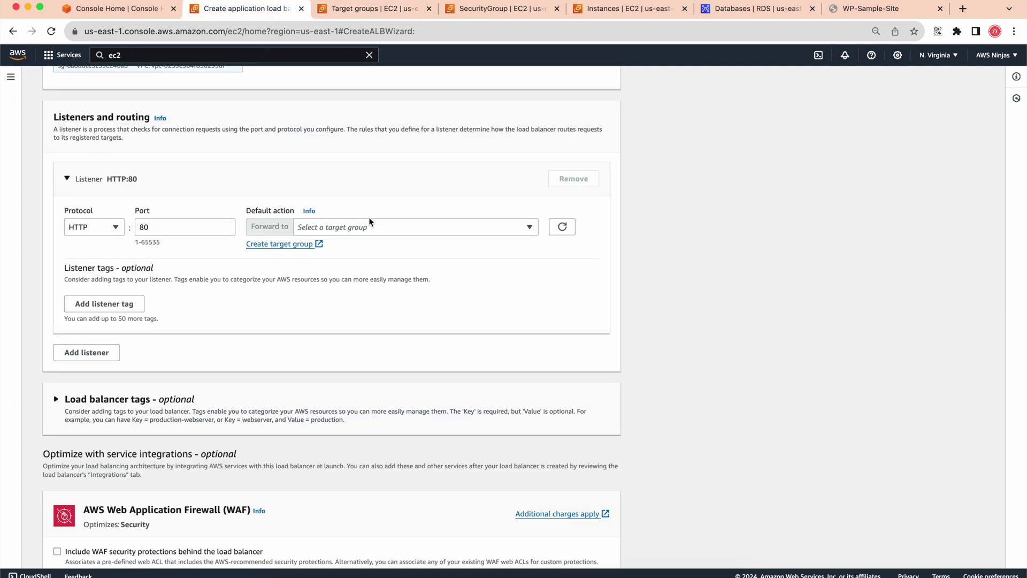
click(558, 227)
click(452, 227)
click(391, 267)
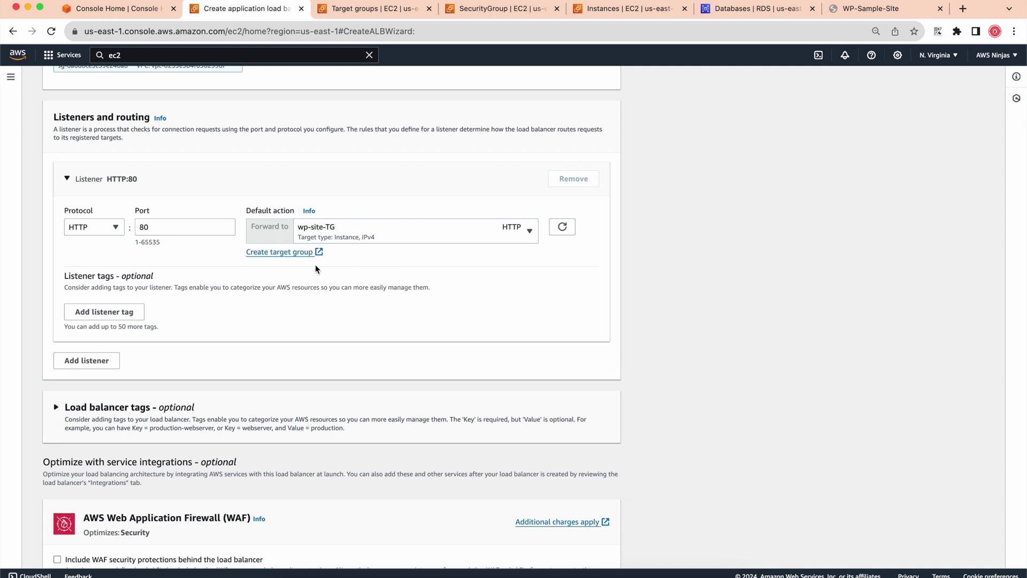
Review the optional service integrations and the load balancer summary, including basic configuration, security groups, network mapping and listener routing
scroll(198, 298, down, 5)
scroll(199, 300, down, 5)
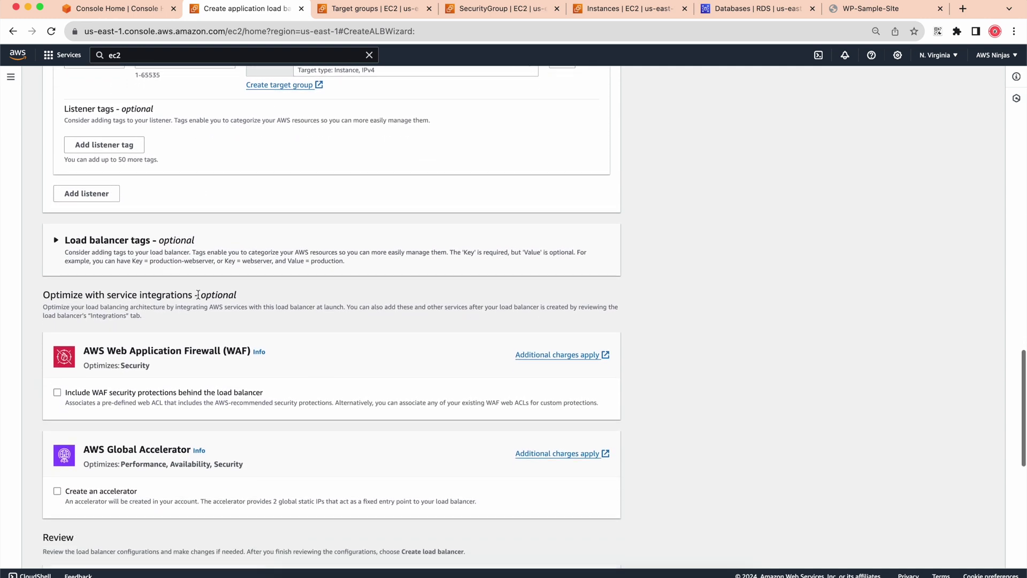
scroll(272, 183, down, 3)
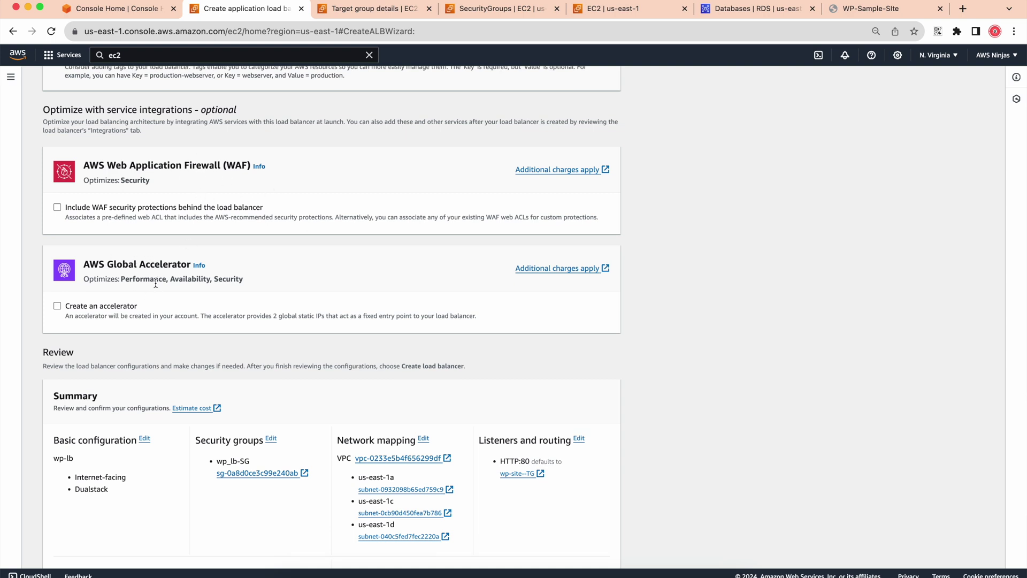
scroll(156, 284, down, 2)
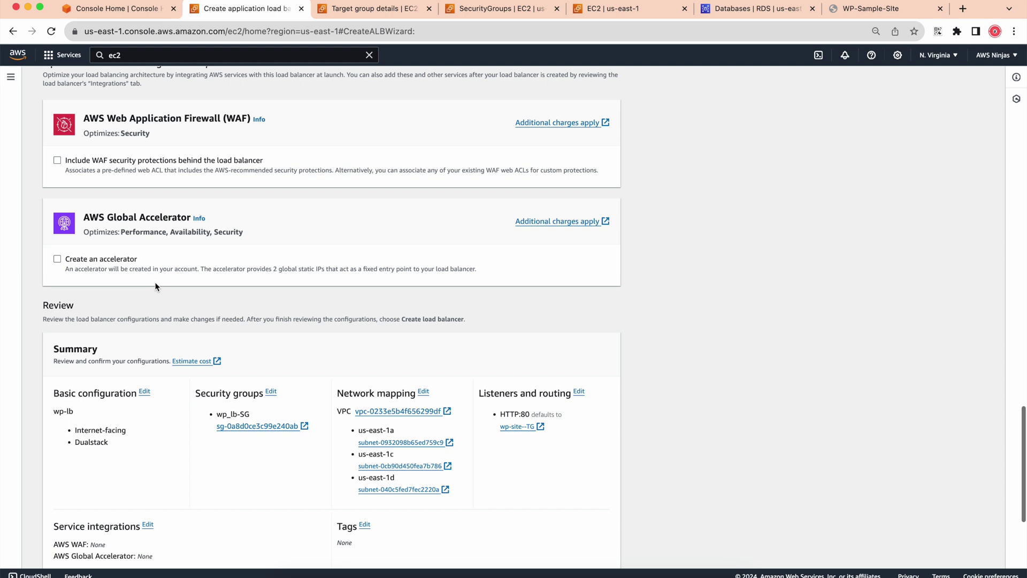
scroll(155, 284, down, 6)
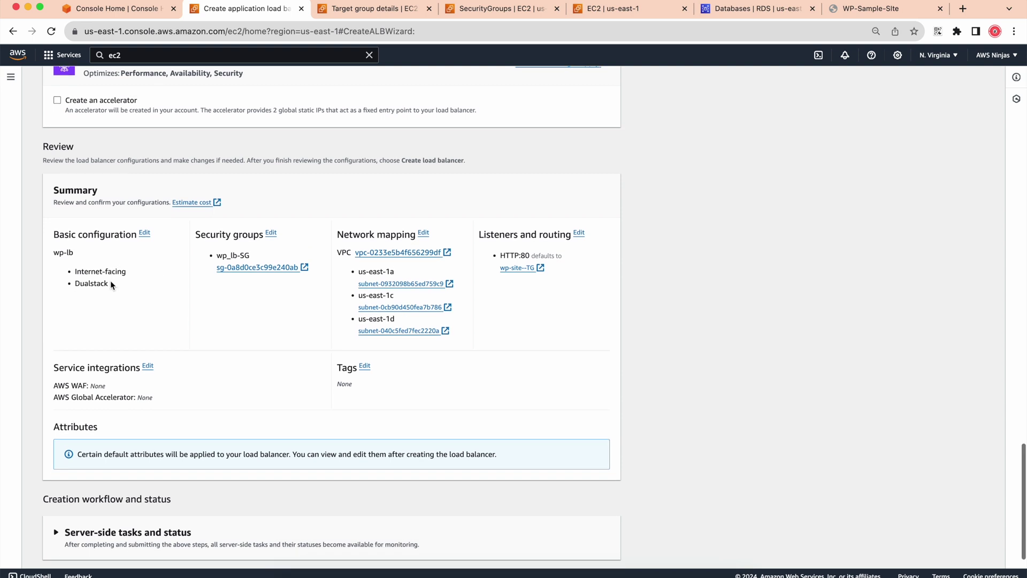
drag(51, 252, 161, 289)
click(110, 282)
double_click(117, 270)
click(161, 289)
drag(213, 261, 282, 272)
click(272, 285)
drag(340, 250, 394, 332)
click(407, 351)
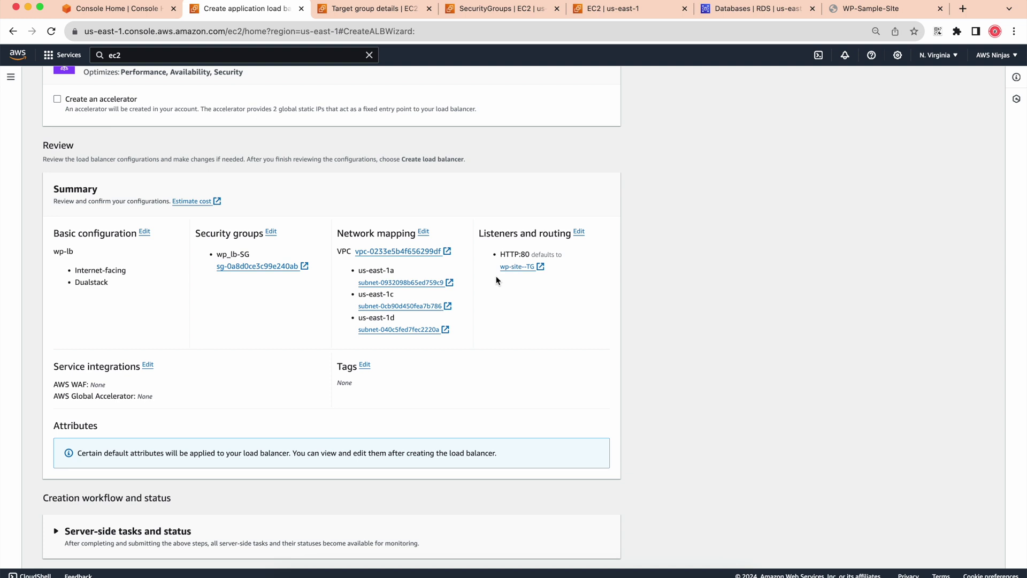
Create the wp-lb load balancer with the reviewed configuration
scroll(504, 308, down, 1)
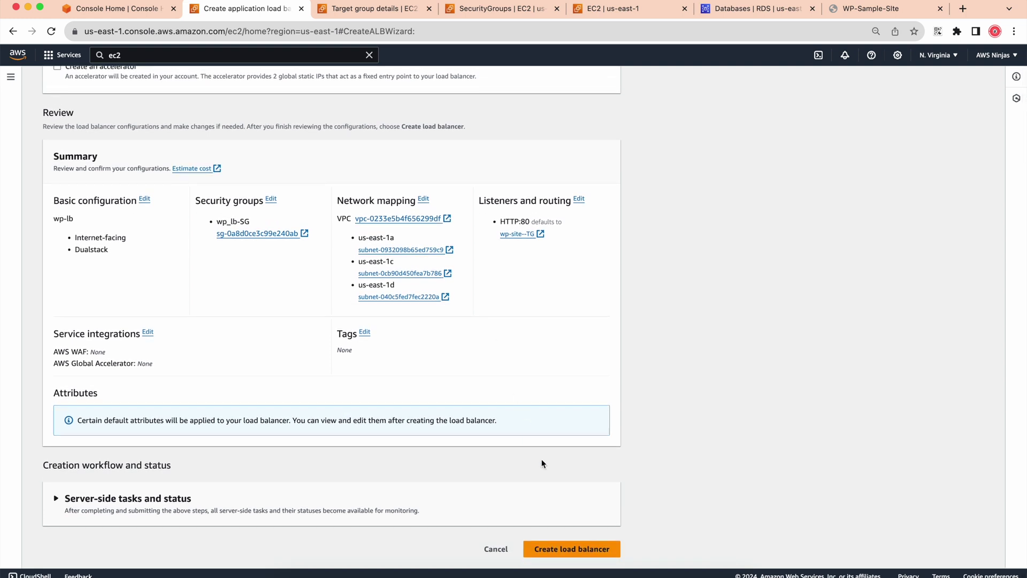
click(556, 551)
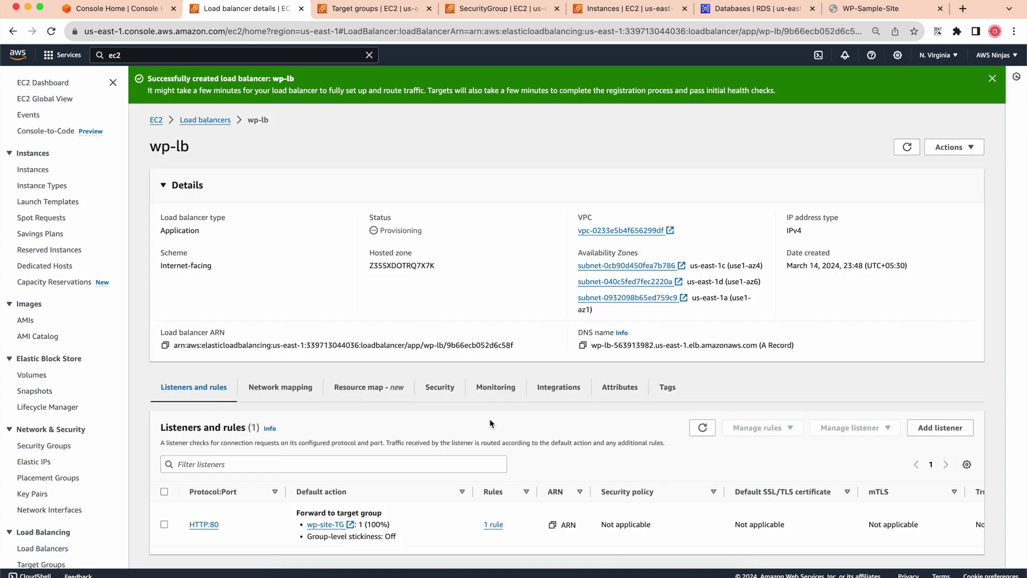
drag(151, 79, 303, 76)
click(303, 76)
Refresh the target groups and examine the load balancer association and registered targets' health status of wp-site-TG
click(358, 9)
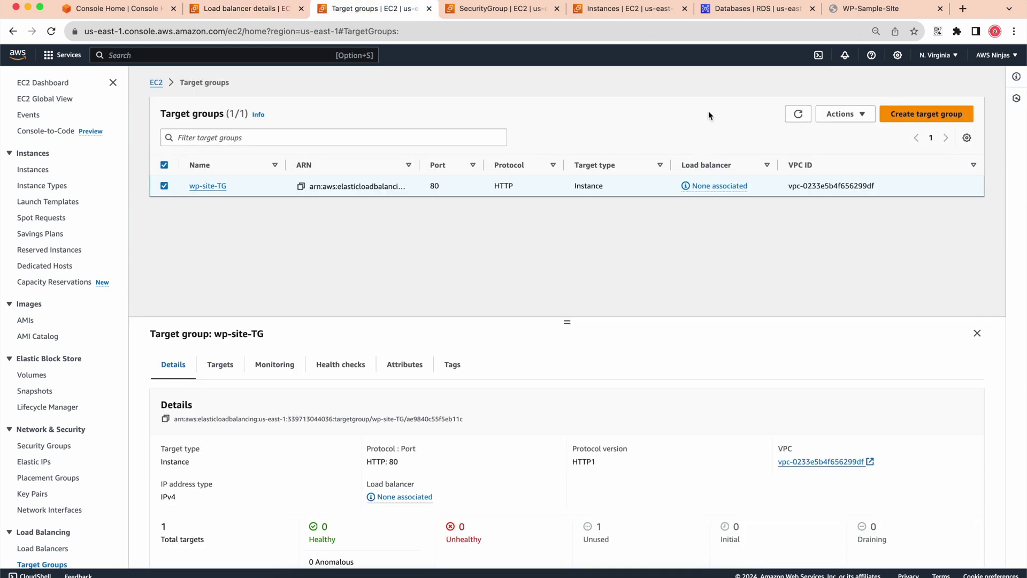
click(798, 114)
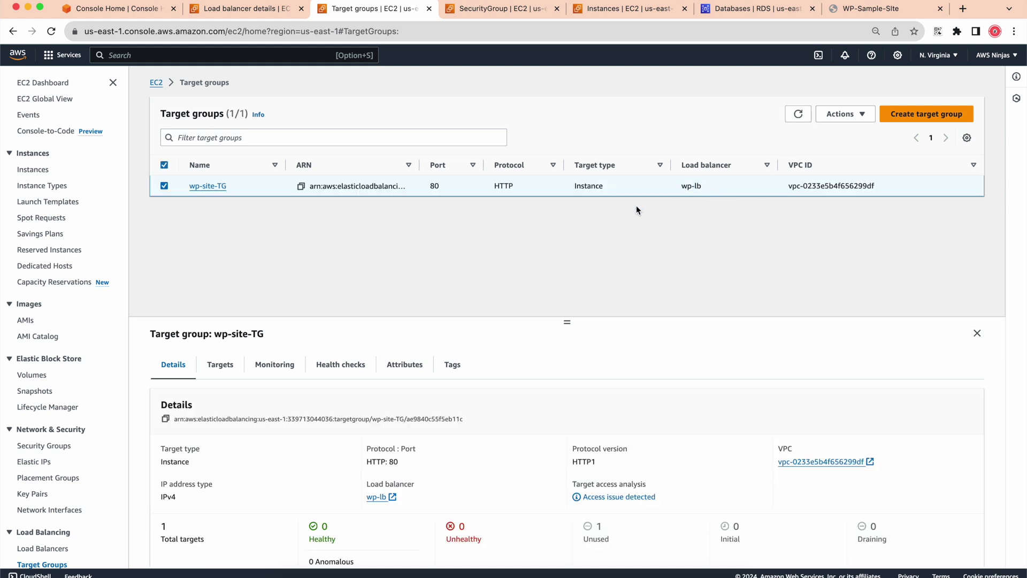
click(215, 366)
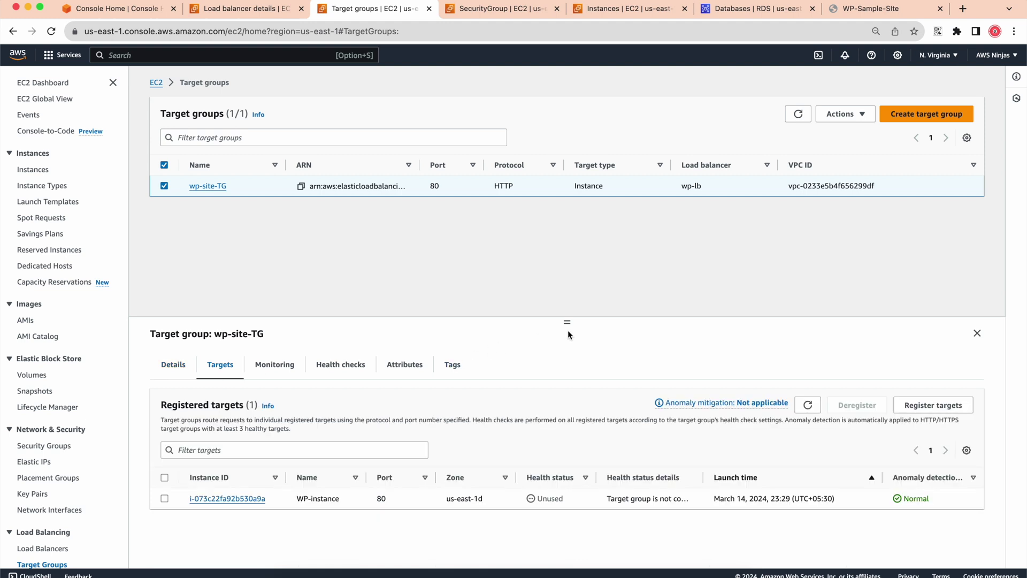
drag(568, 321, 567, 288)
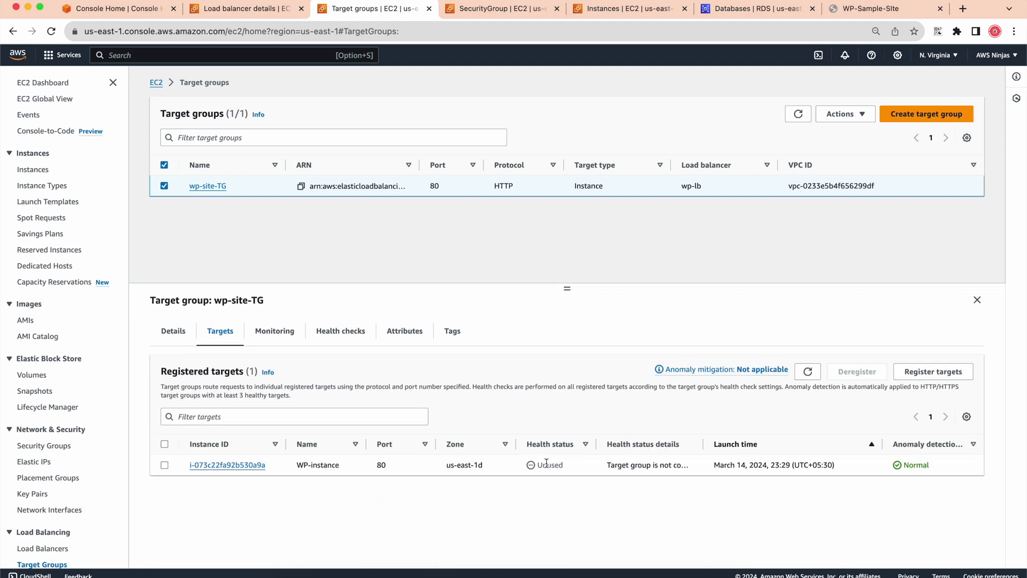
Refresh and check wp-site-TG's registered target health status and the wp-lb load balancer's provisioning state
click(808, 371)
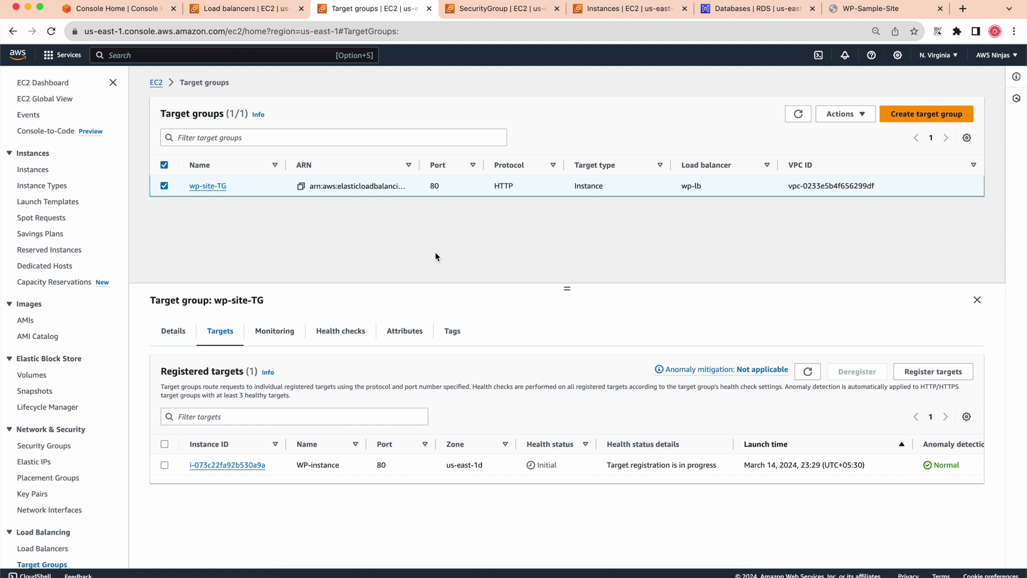
click(238, 8)
drag(482, 200, 437, 199)
click(461, 218)
click(780, 114)
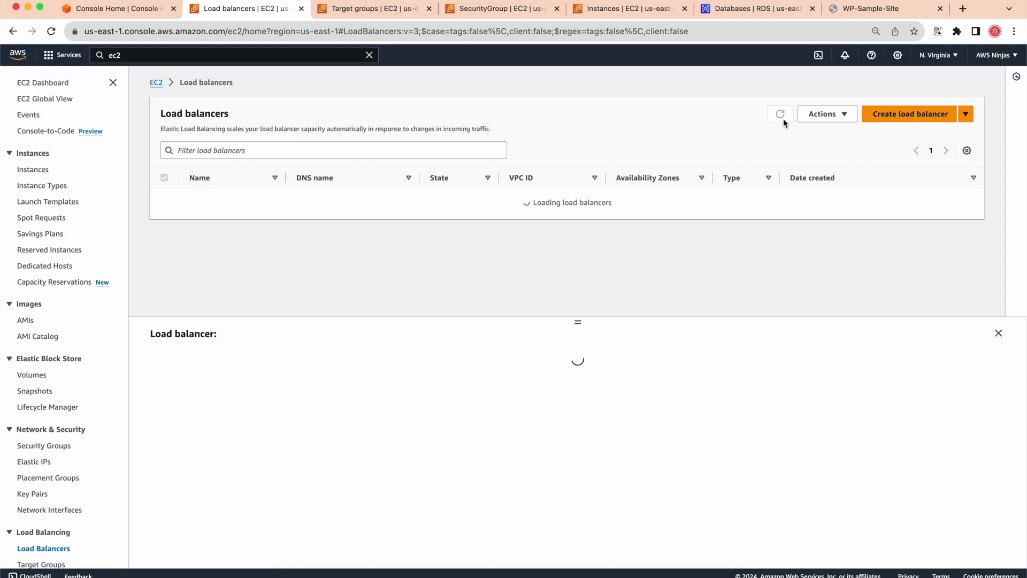
click(339, 10)
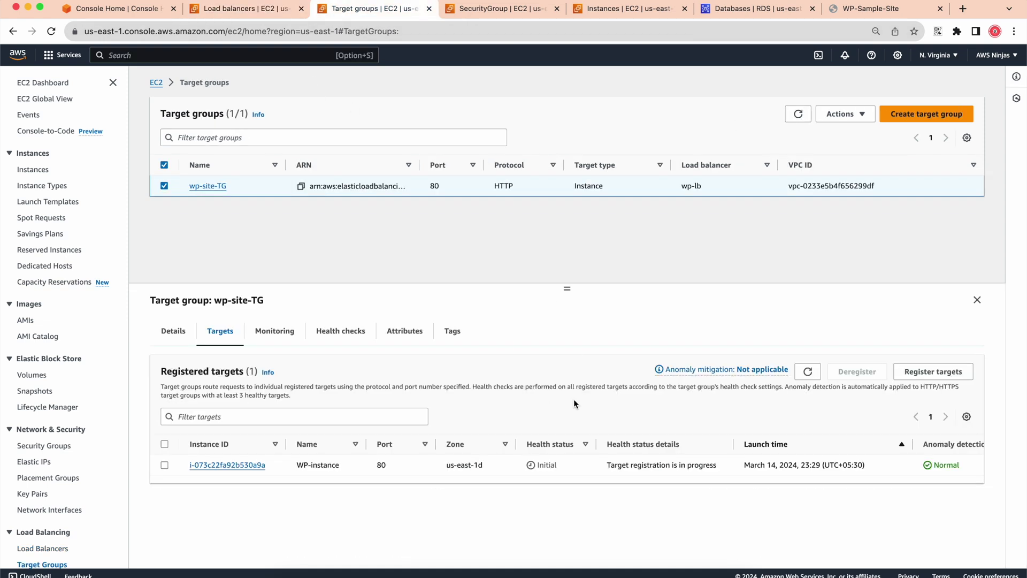
click(809, 372)
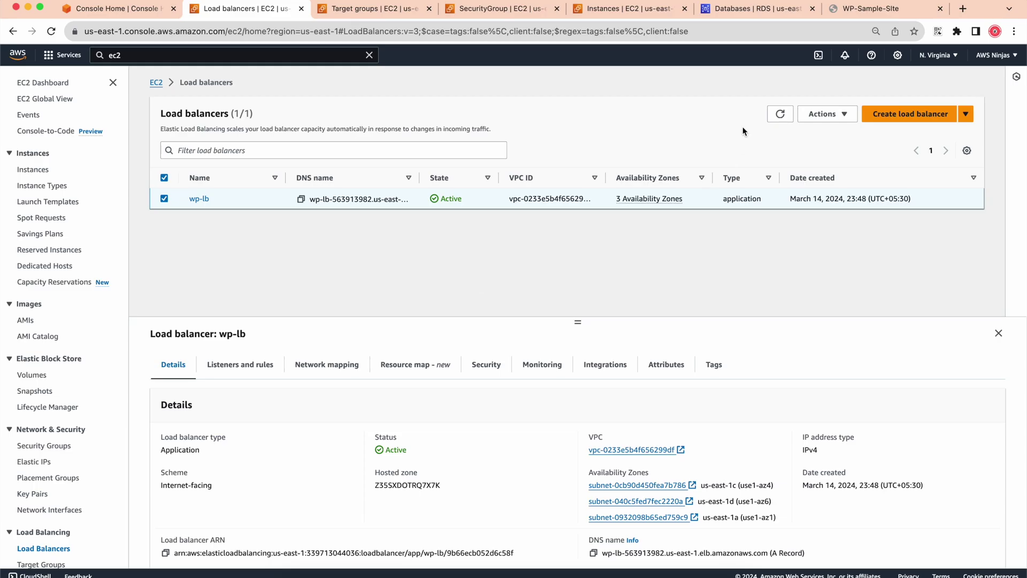
click(780, 114)
click(351, 9)
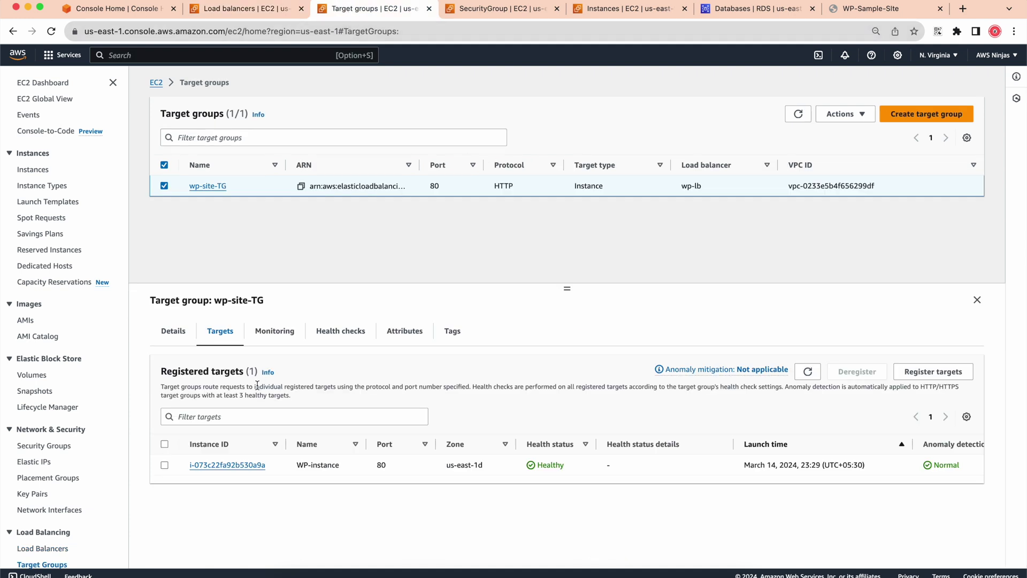
click(808, 371)
click(250, 15)
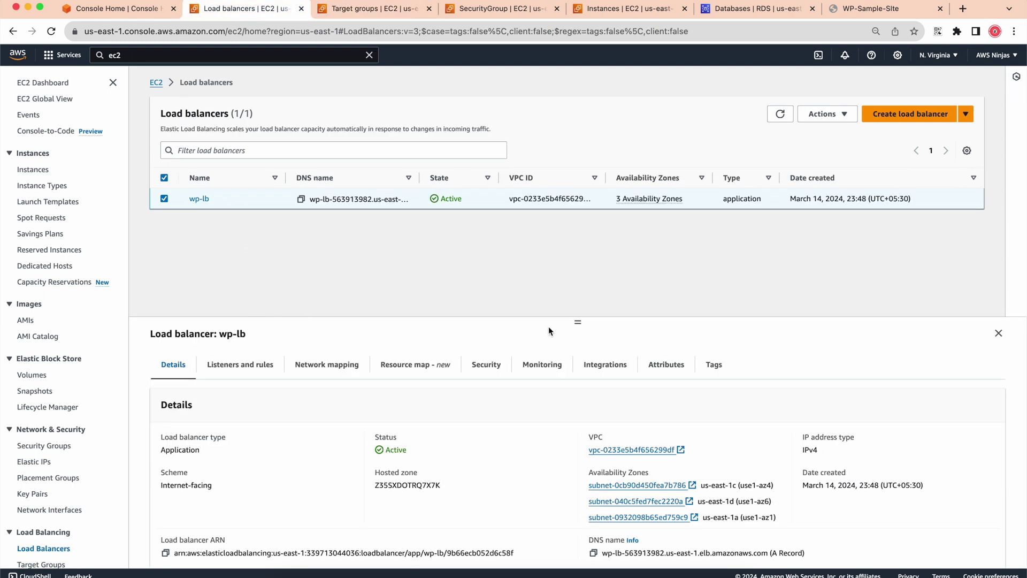
Examine wp-lb's details and its listeners and rules, including the target group that receives the forwarded traffic
drag(578, 322, 578, 278)
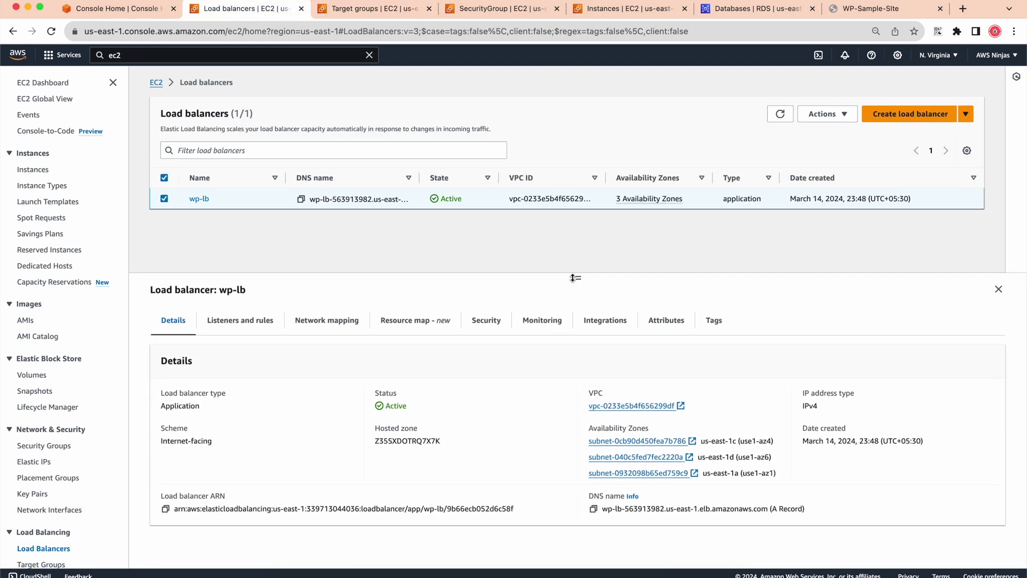
click(240, 322)
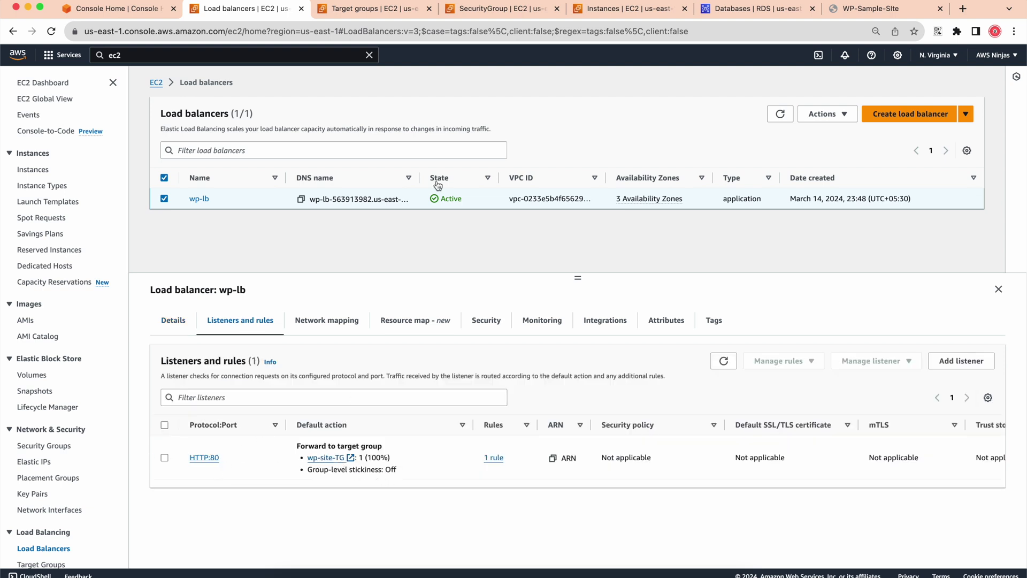
click(358, 9)
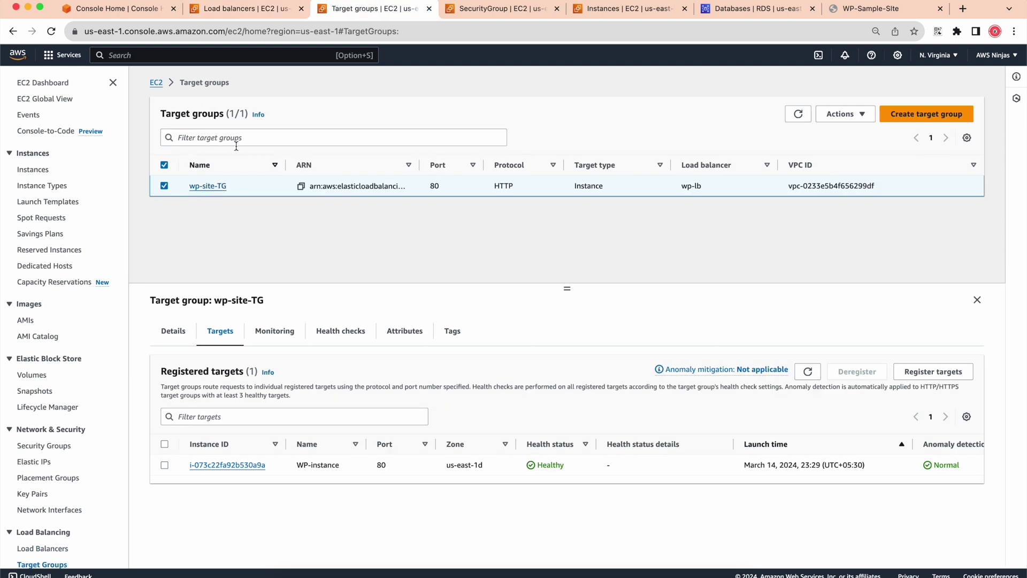
click(246, 9)
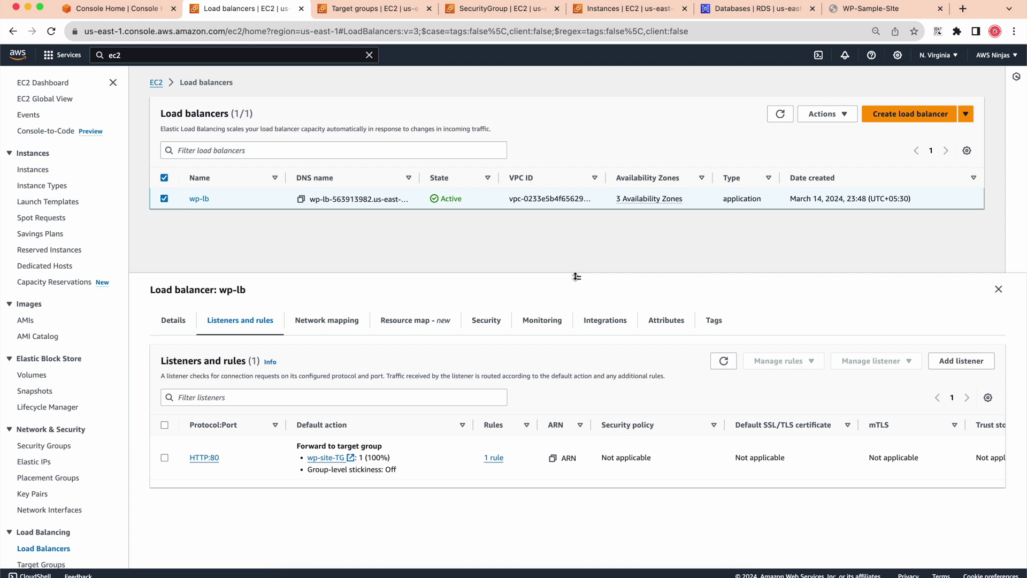
drag(576, 277, 576, 279)
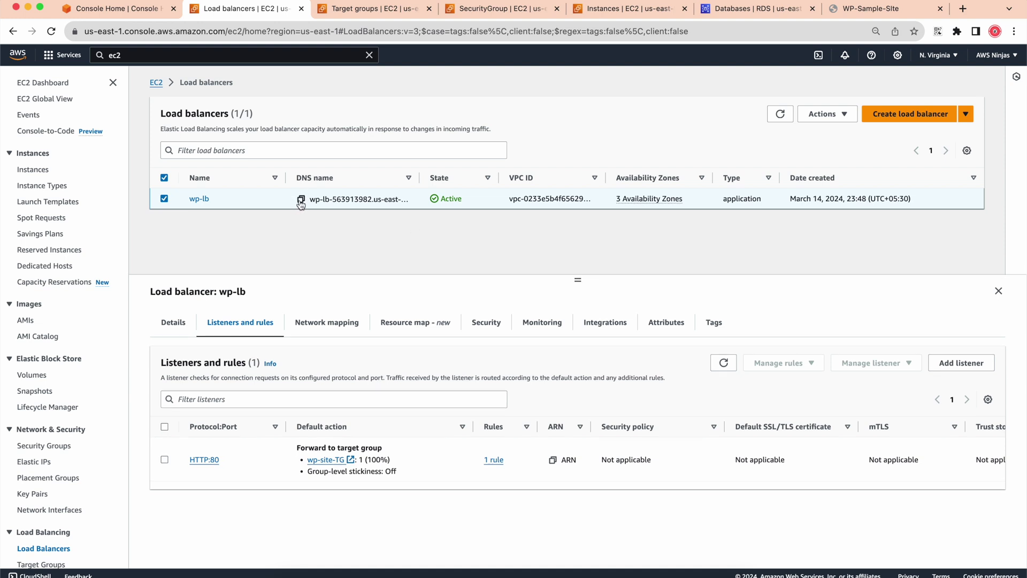
Copy the full DNS name of wp-lb and open it in a new browser tab
drag(419, 177, 516, 178)
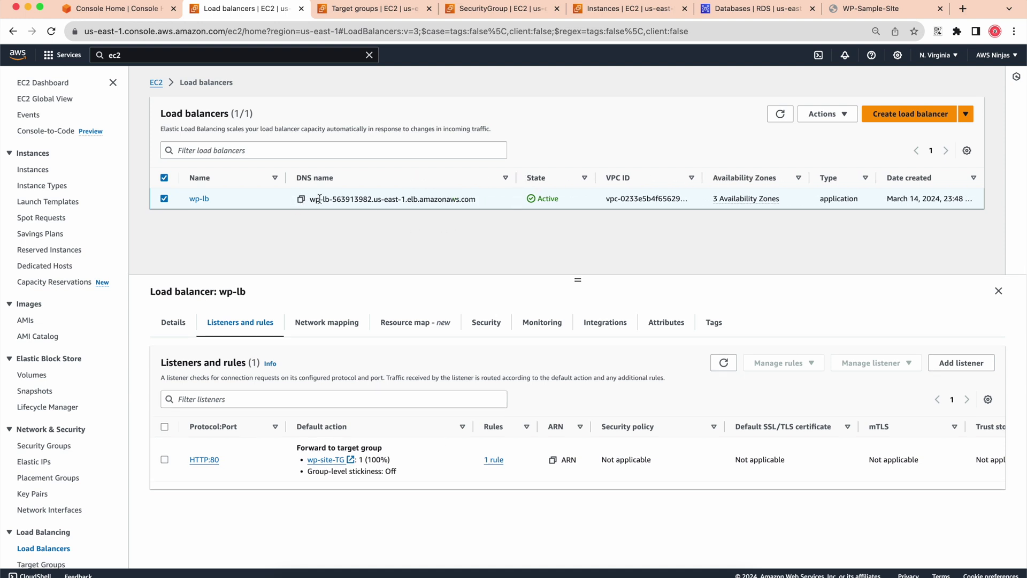
click(300, 199)
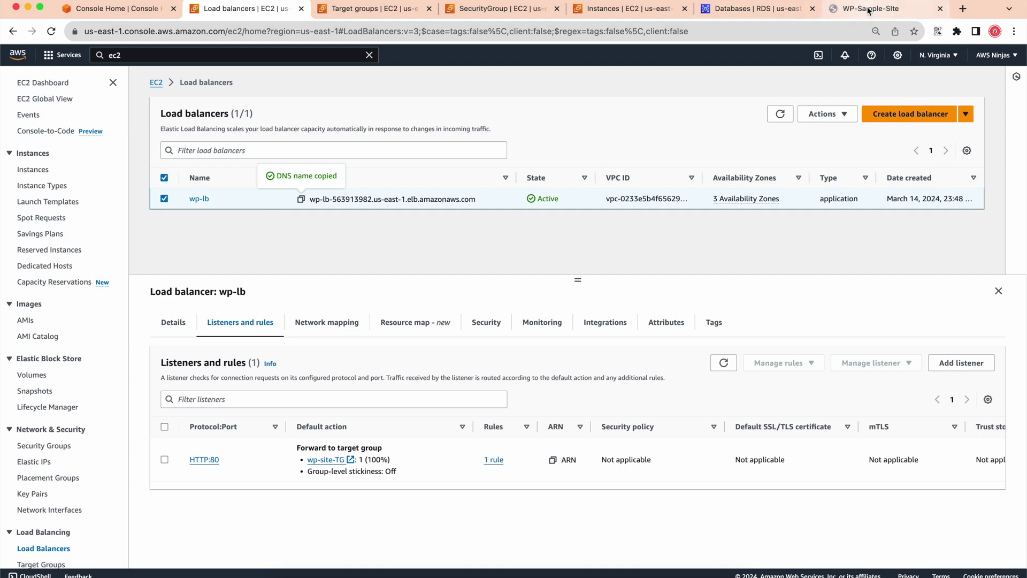
click(963, 9)
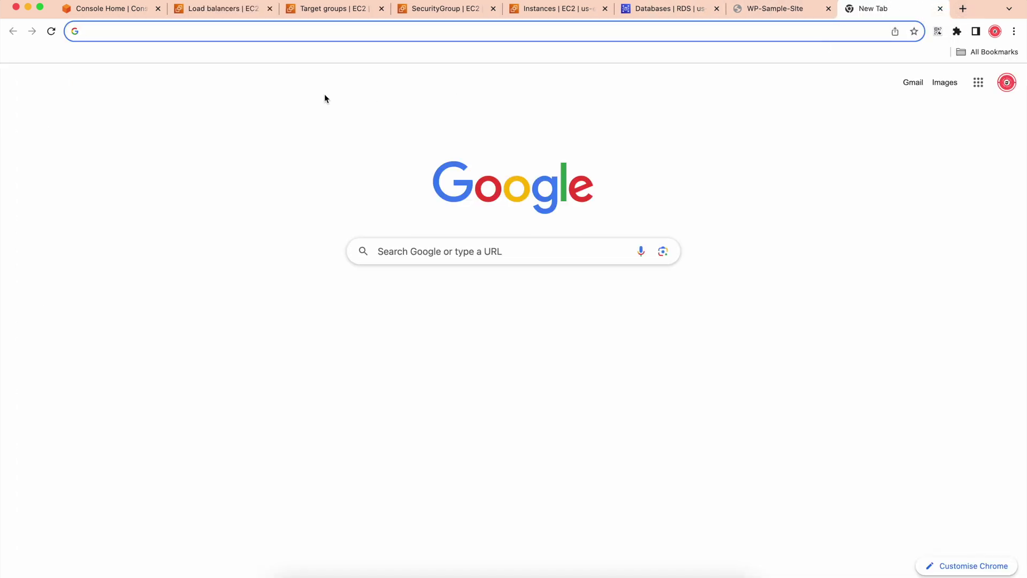
key(super+v)
key(Return)
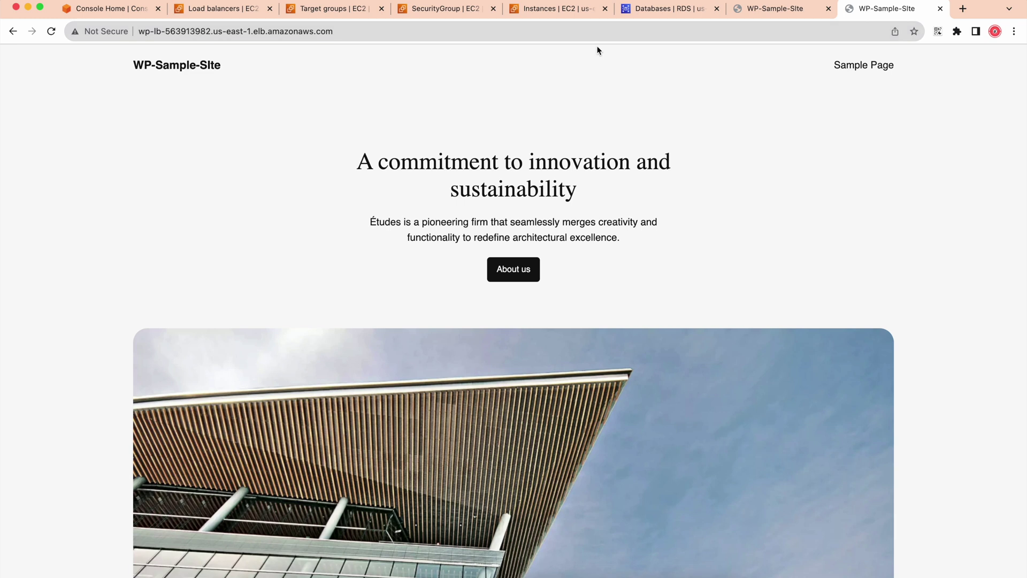
Compare the WordPress site served through the load balancer with the one served from the instance IP 107.23.200.194, reloading the latter
click(755, 11)
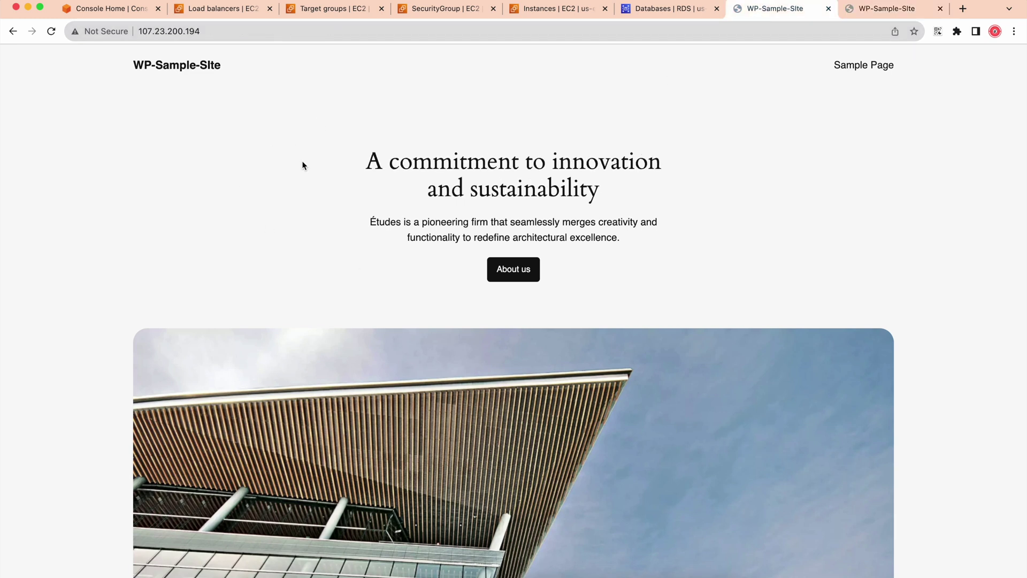
click(892, 11)
scroll(775, 240, down, 15)
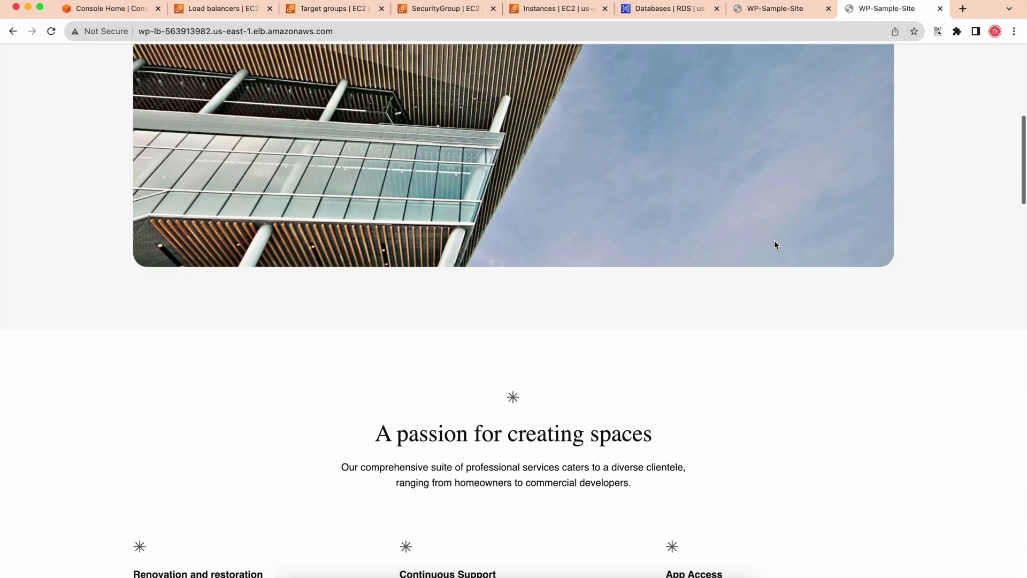
scroll(774, 240, down, 3)
scroll(774, 240, up, 20)
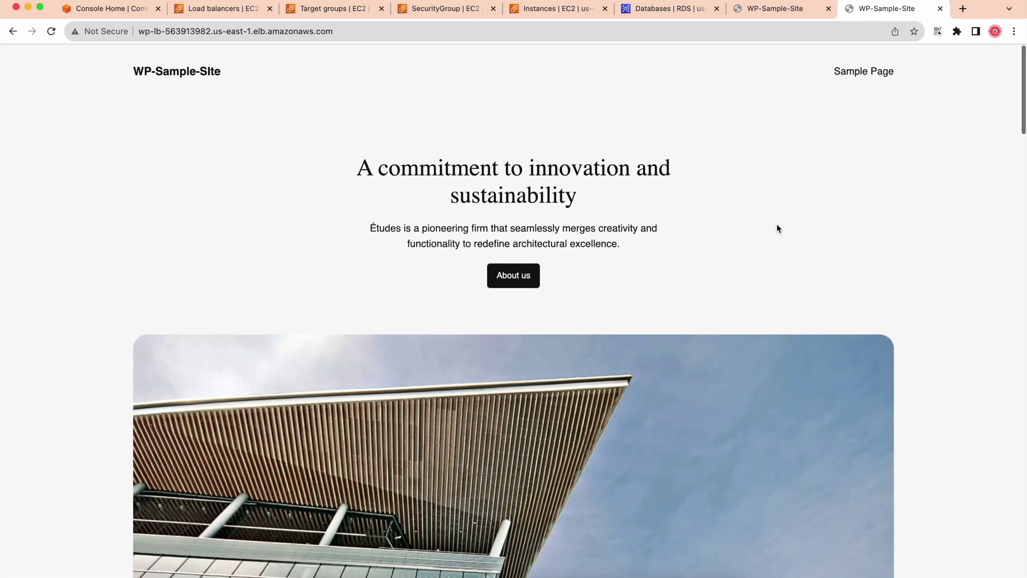
click(779, 10)
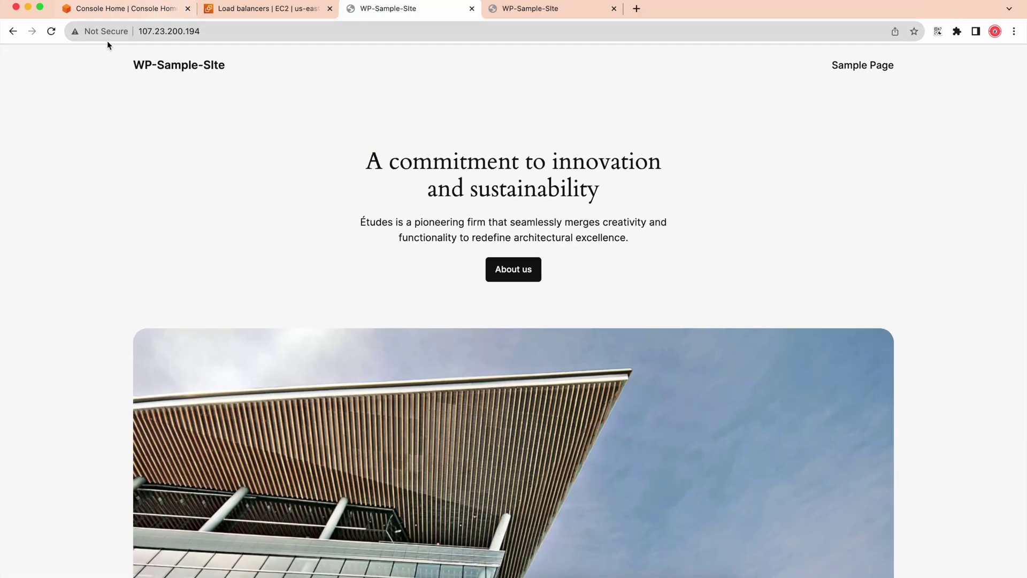
click(52, 32)
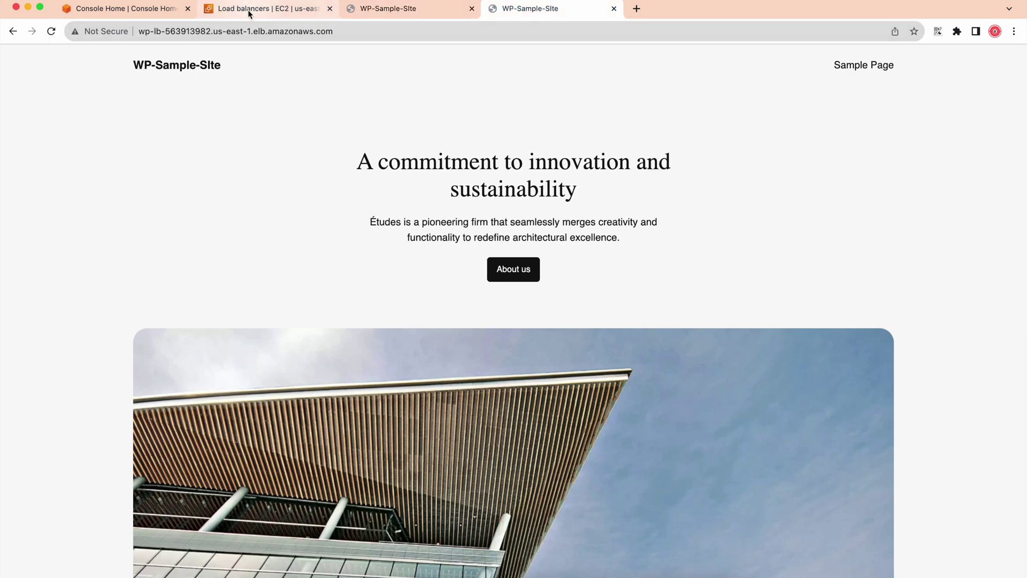
Go to the EC2 security groups list and copy the security group ID of wp_lb-SG
click(248, 8)
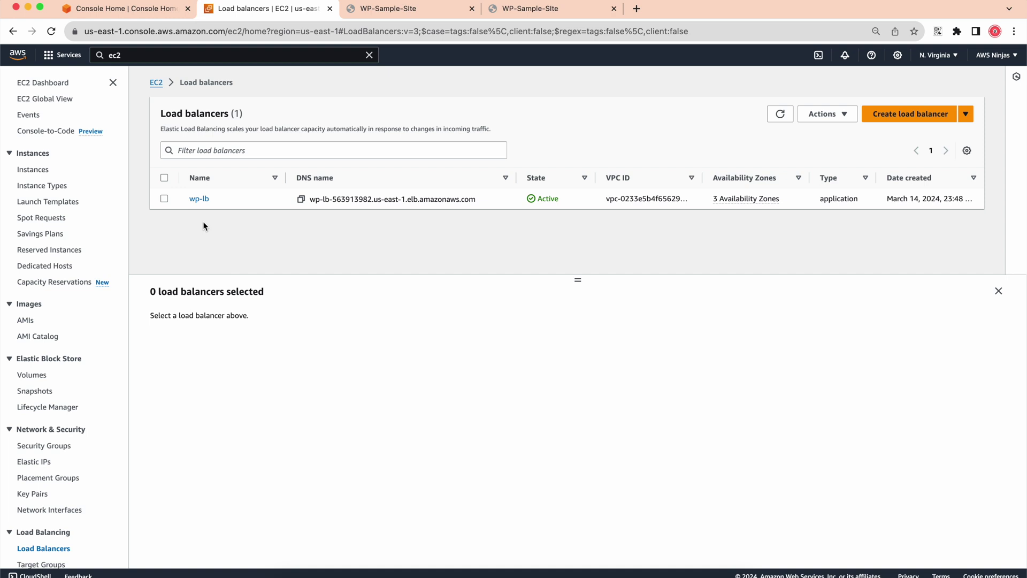
scroll(50, 246, down, 3)
scroll(49, 239, up, 3)
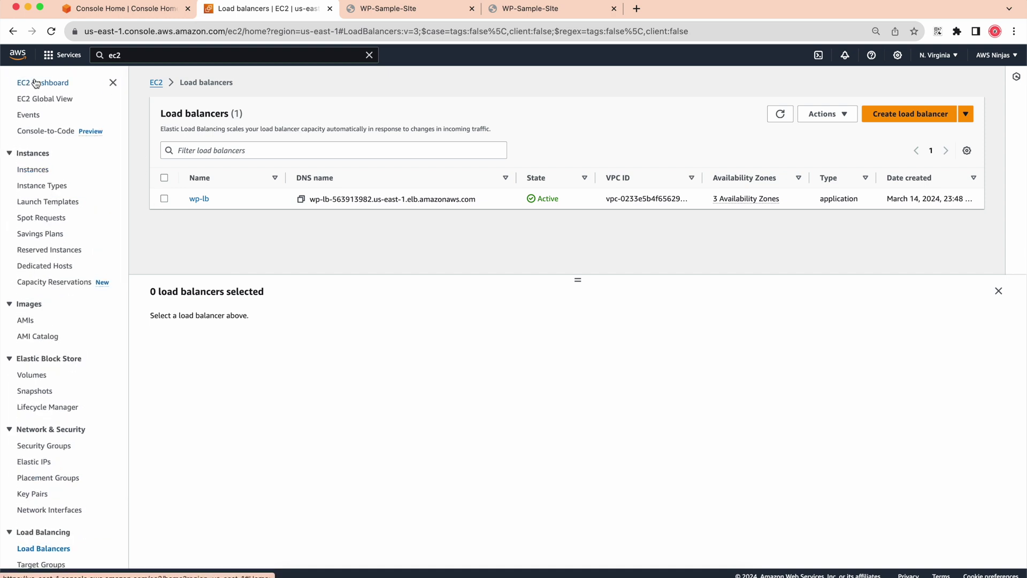
click(35, 82)
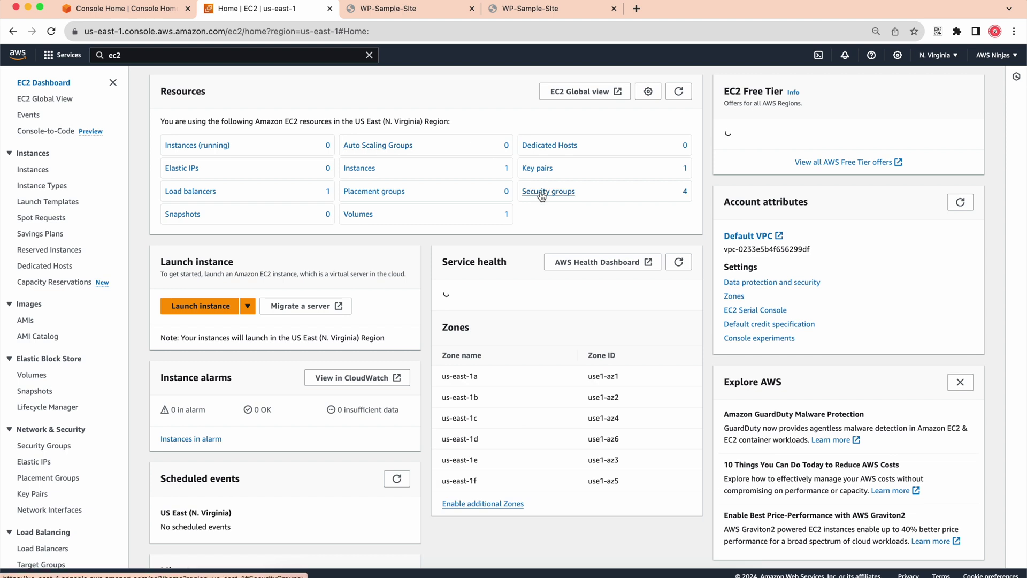
click(541, 193)
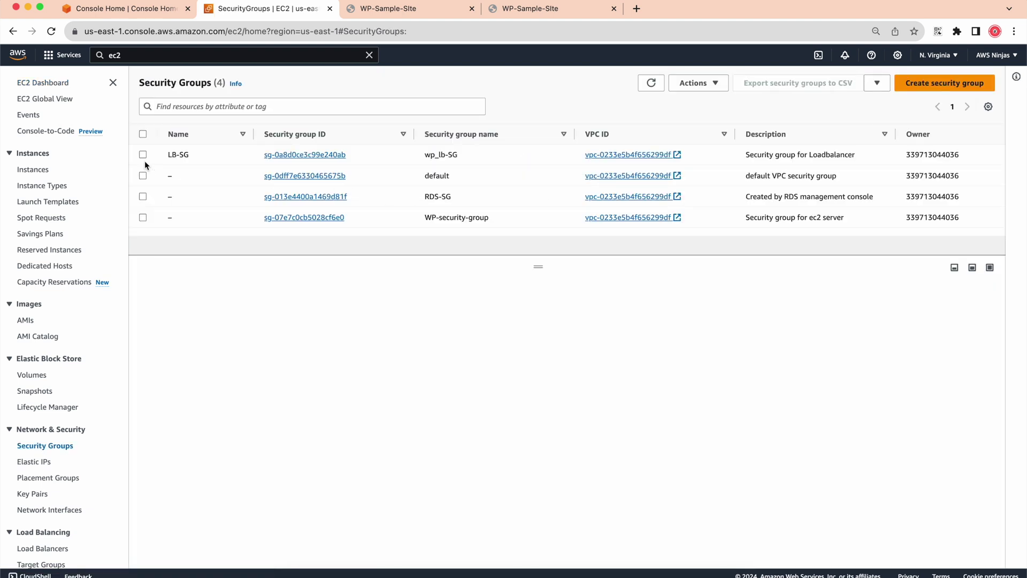
click(141, 155)
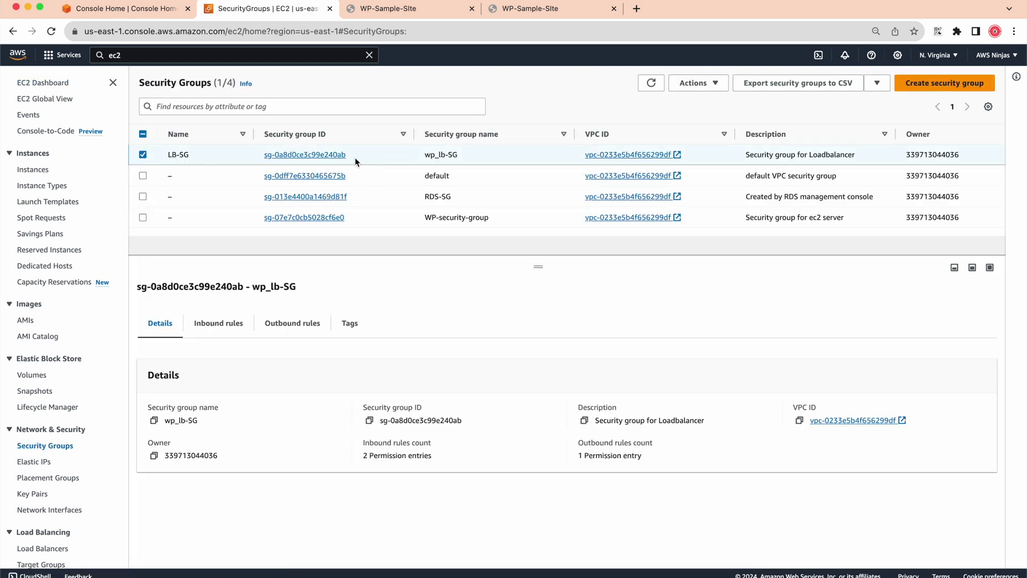
drag(367, 158, 253, 155)
key(super+c)
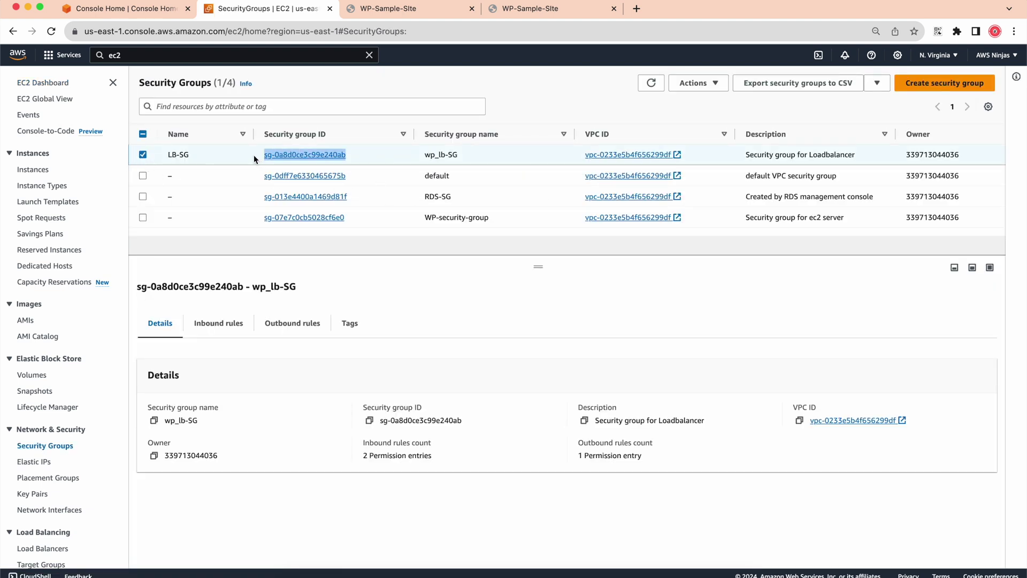
Select only WP-security-group and open its inbound rules for editing
click(143, 155)
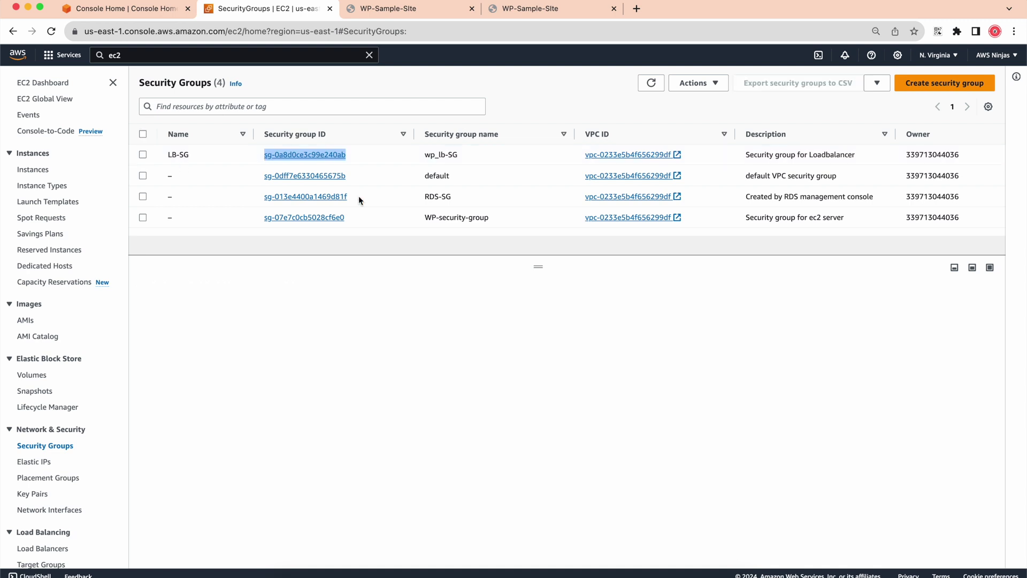
click(143, 218)
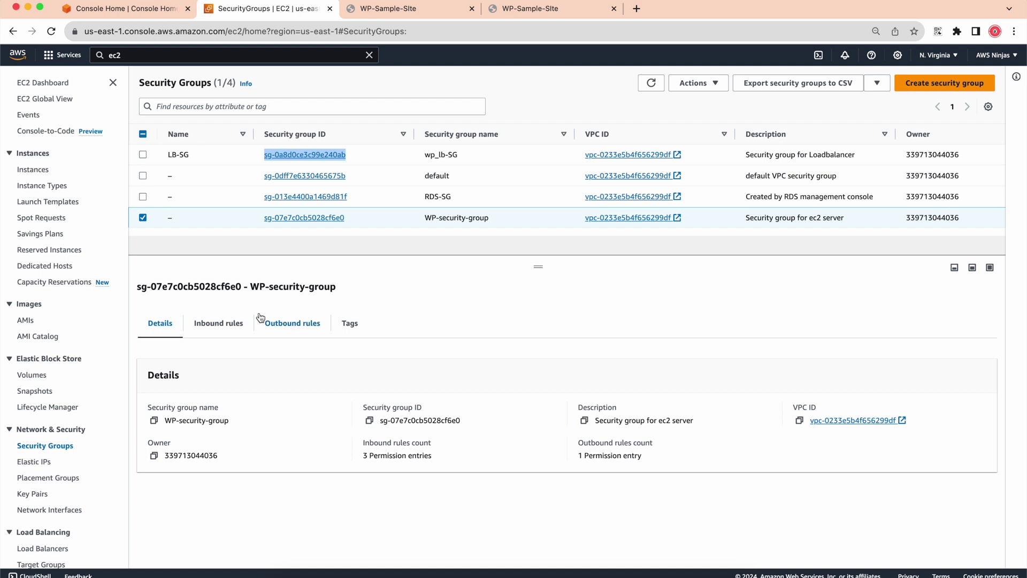
click(239, 329)
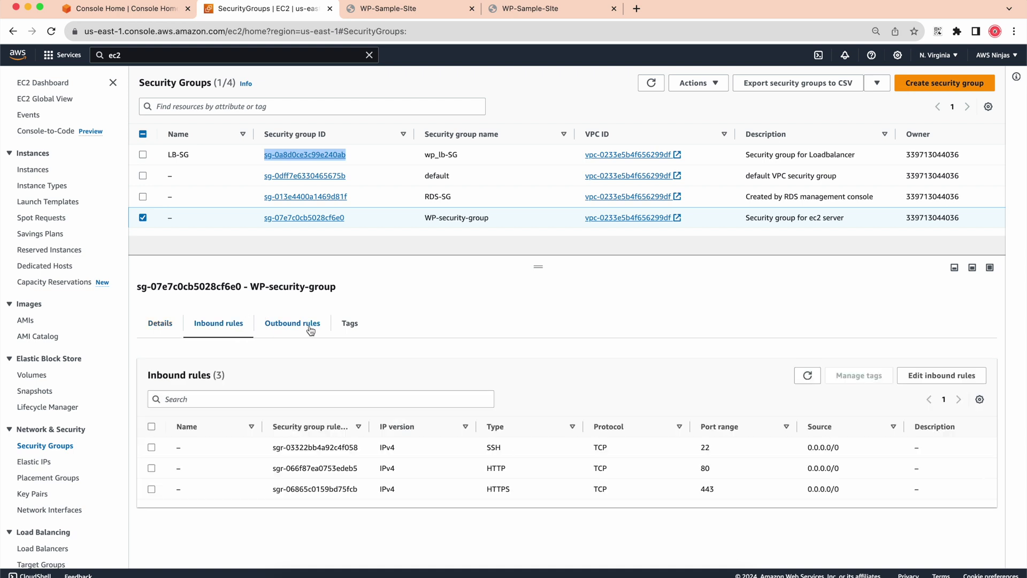
click(916, 376)
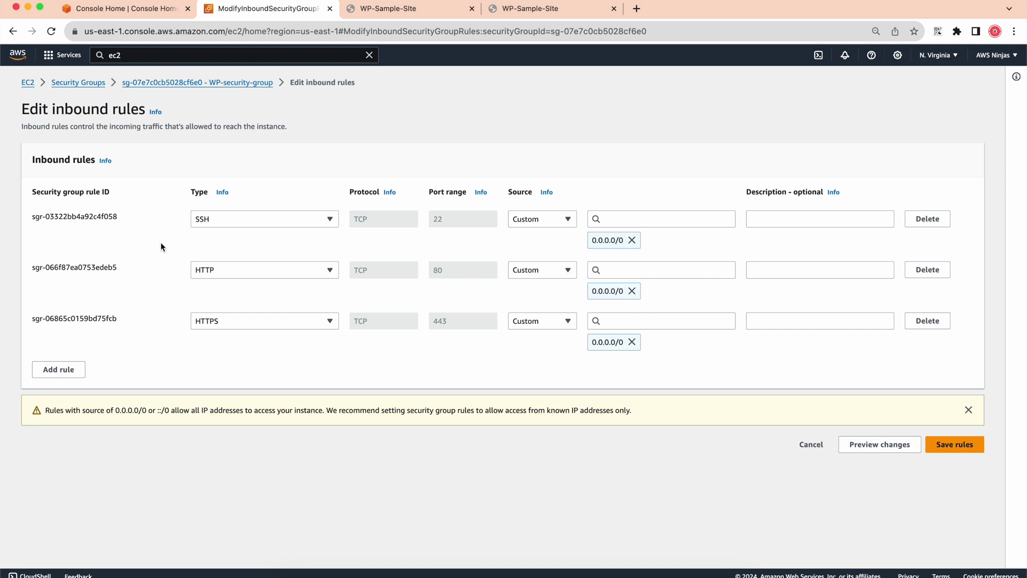
Delete the HTTP and HTTPS inbound rules from WP-security-group, keeping the SSH rule
drag(182, 267, 208, 271)
click(186, 324)
drag(210, 323, 218, 324)
click(234, 338)
click(632, 291)
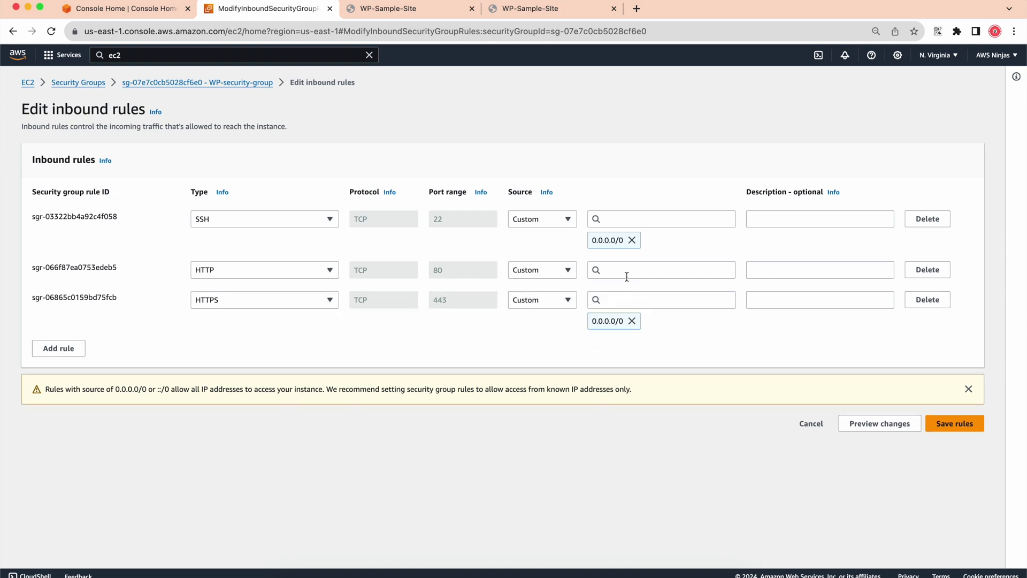
click(625, 274)
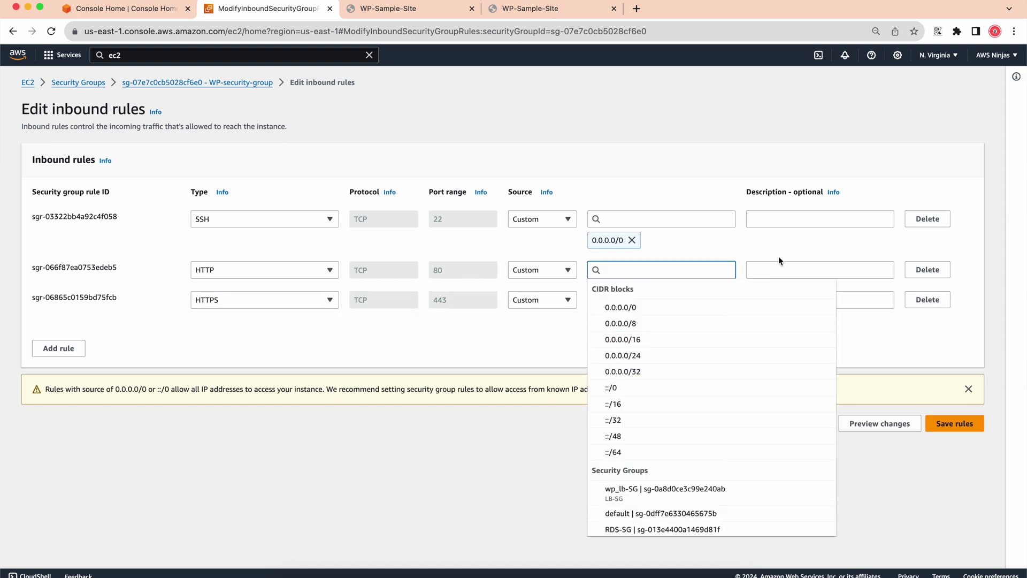
click(928, 269)
click(927, 270)
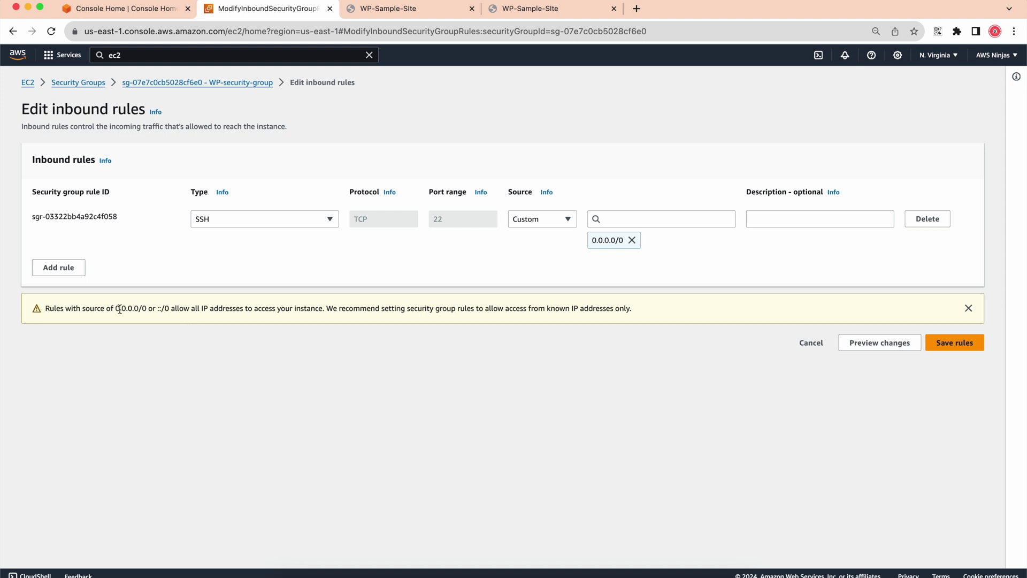
Add two new inbound rules to WP-security-group, one of type HTTP and one of type HTTPS
click(59, 268)
click(250, 278)
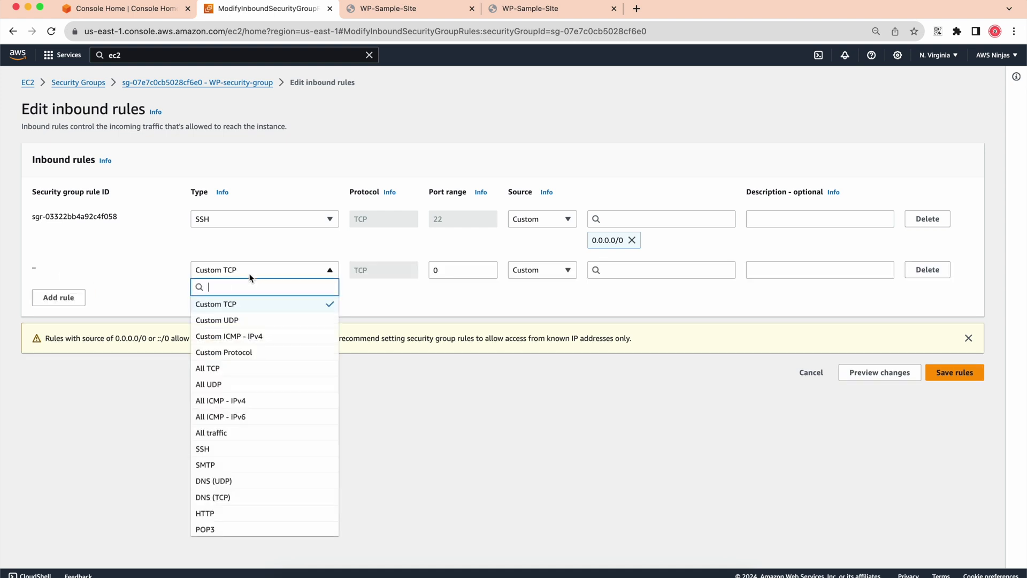
text(http)
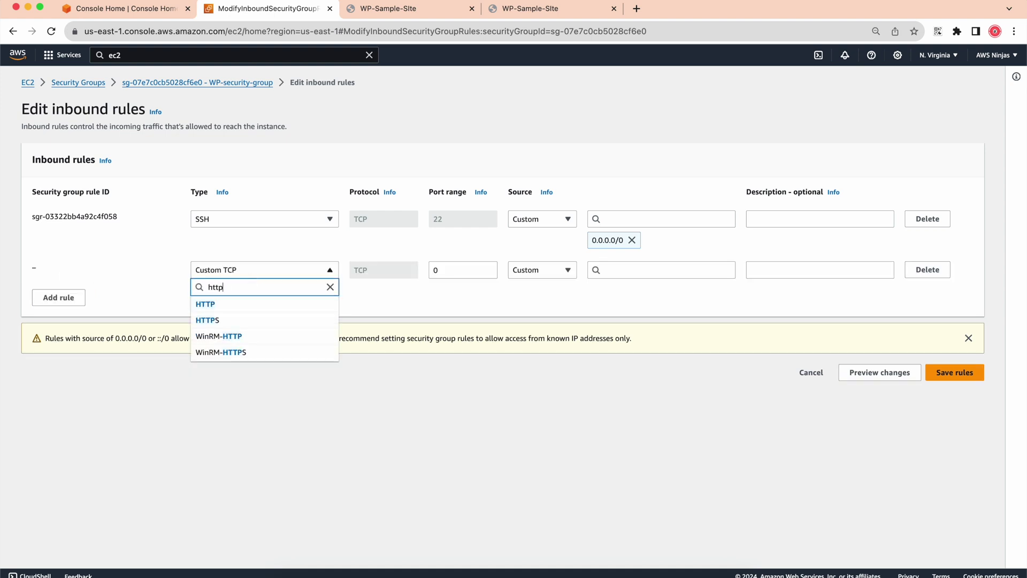
click(219, 304)
click(62, 299)
click(224, 308)
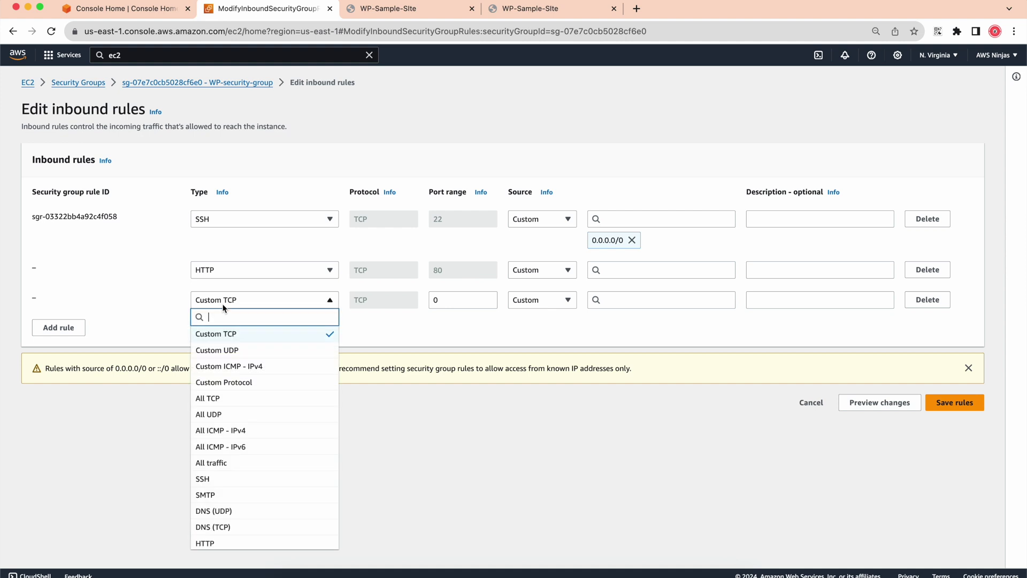
text(http)
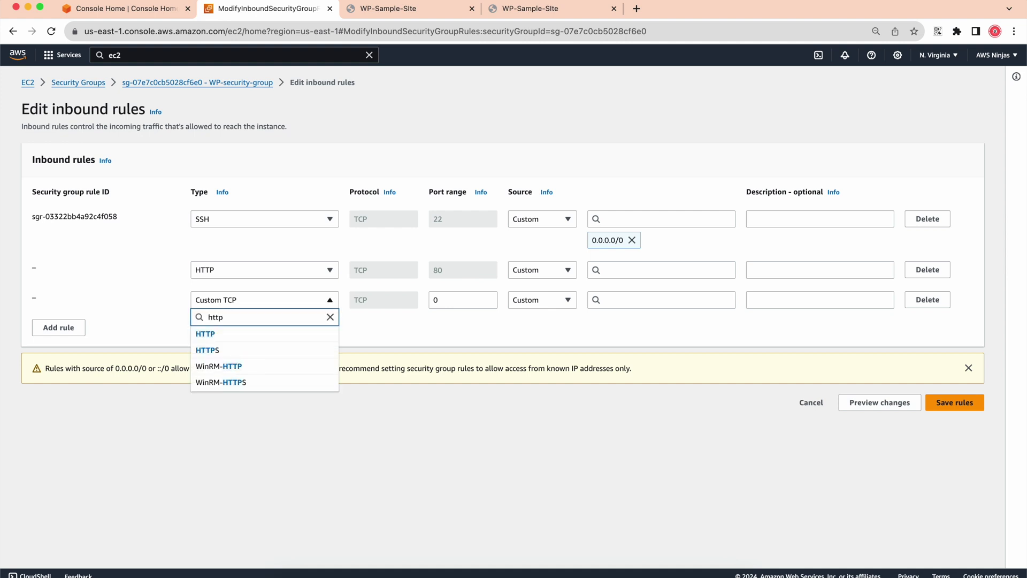
click(217, 350)
Set the source of both the HTTP and HTTPS rules to the wp_lb-SG security group, using its copied ID
click(664, 270)
key(super+v)
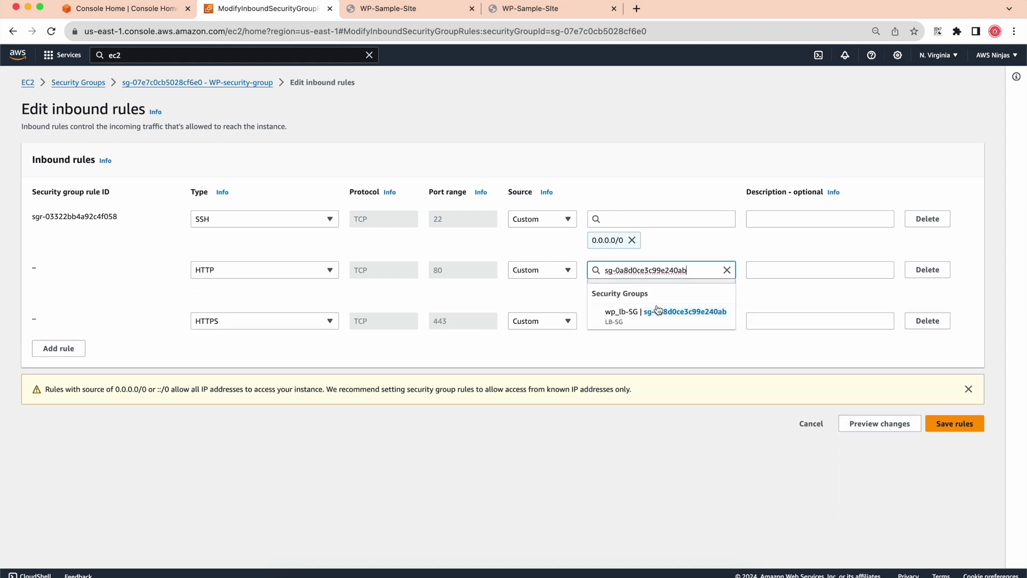
click(655, 310)
click(629, 323)
key(super+v)
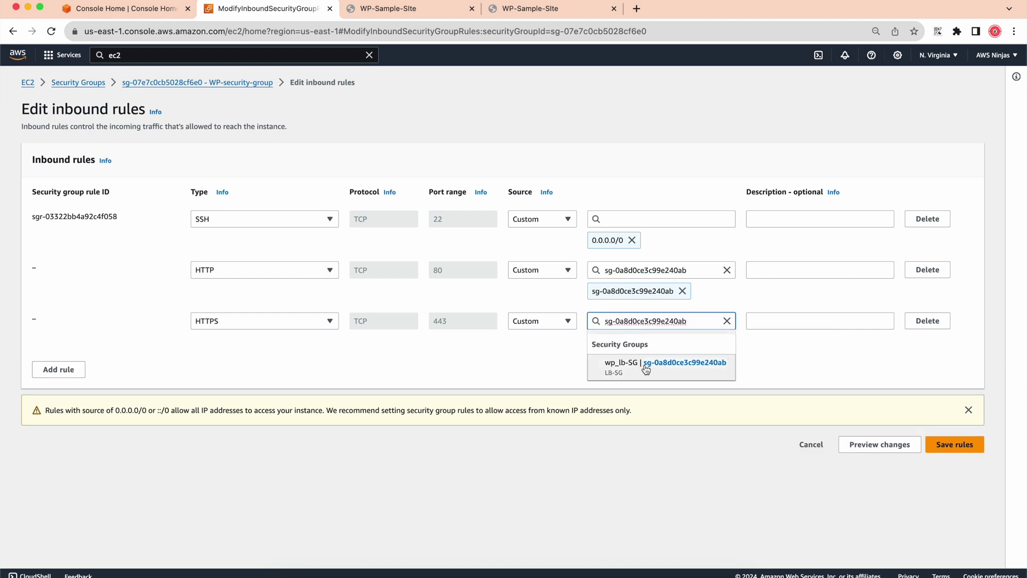
click(683, 361)
Describe both the HTTP and HTTPS rules as "only allow from LB" and save the inbound rules
click(779, 269)
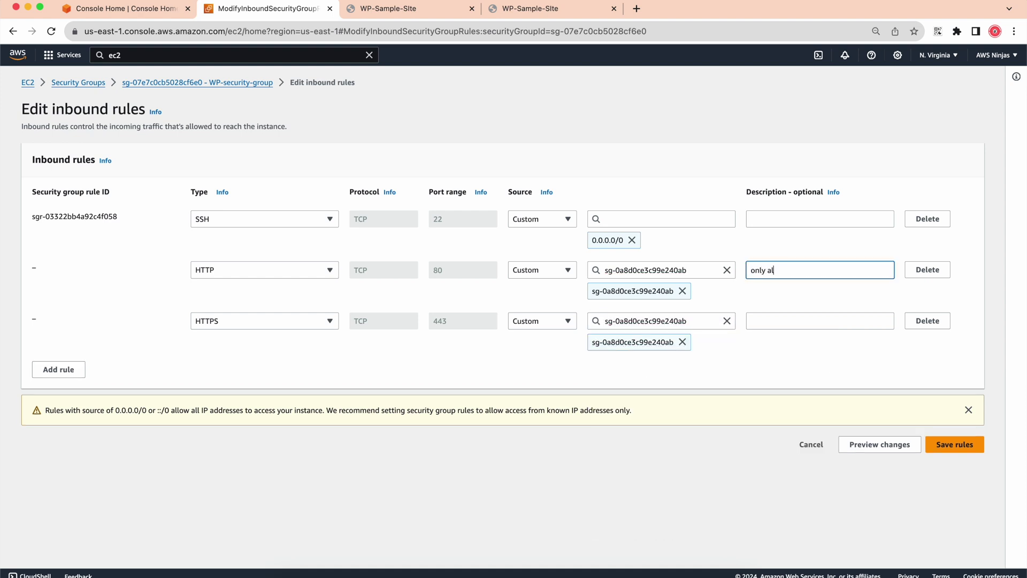
triple_click(780, 269)
key(super+c)
click(776, 321)
key(super+v)
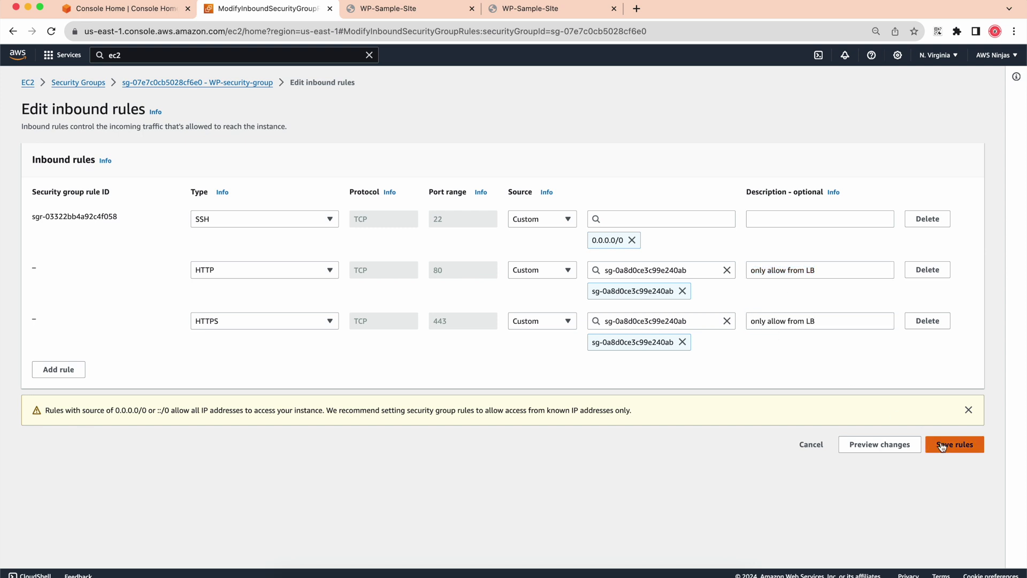
click(944, 444)
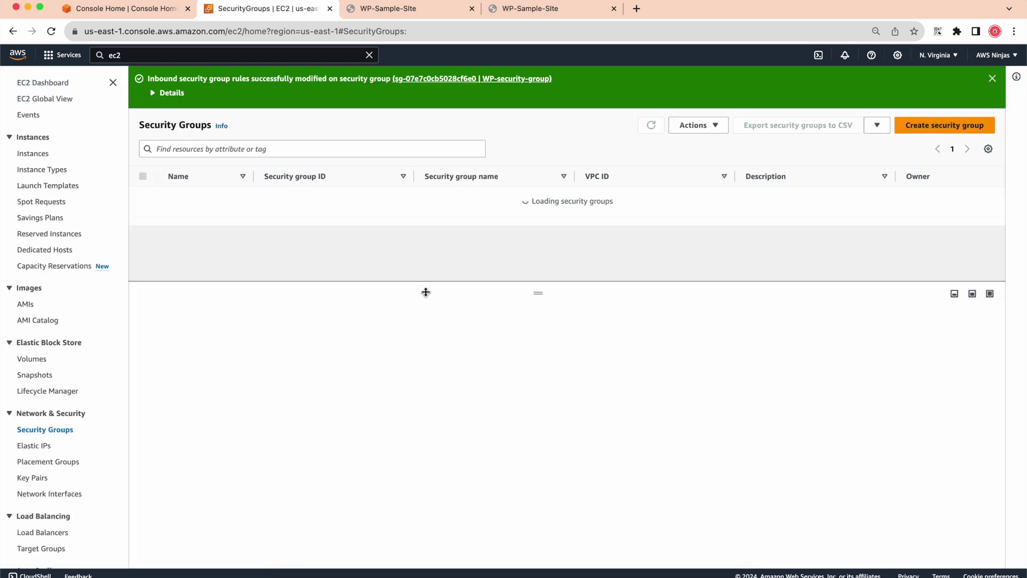
Select WP-security-group and review its HTTPS and HTTP inbound rules
click(142, 260)
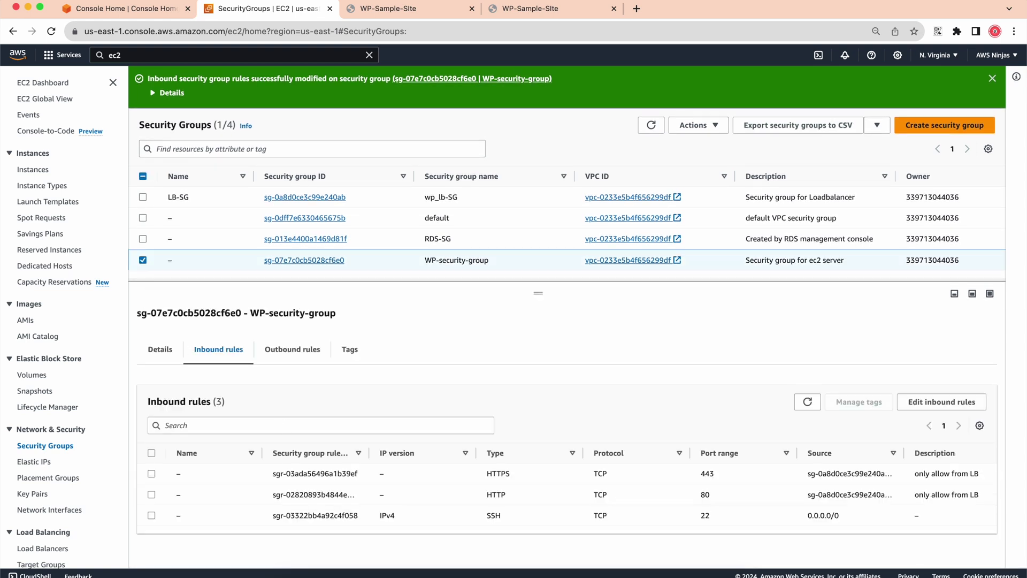
click(505, 473)
click(493, 493)
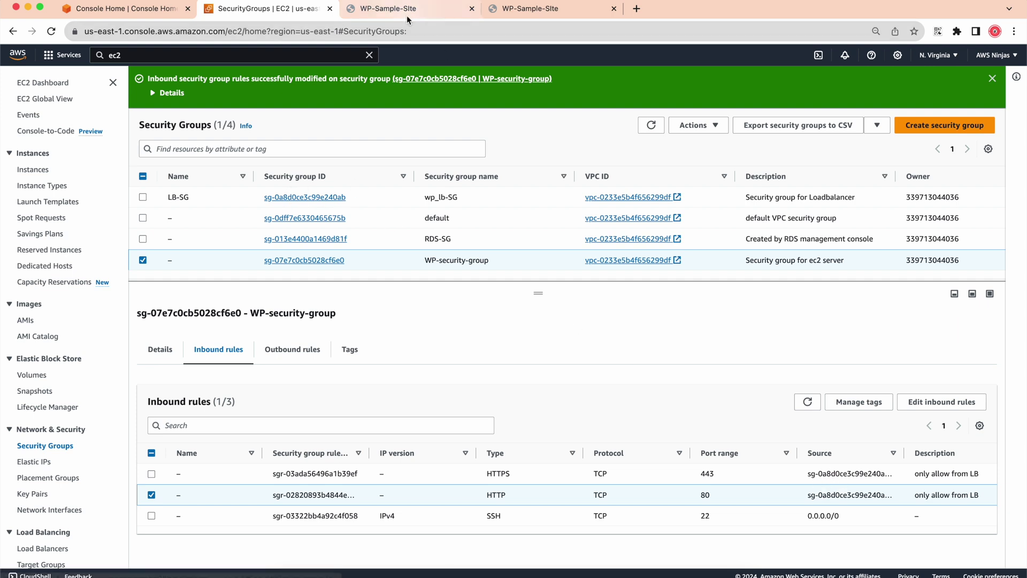
Test the site at 107.23.200.194, close that page, and reload the site served through the load balancer's DNS name
click(390, 9)
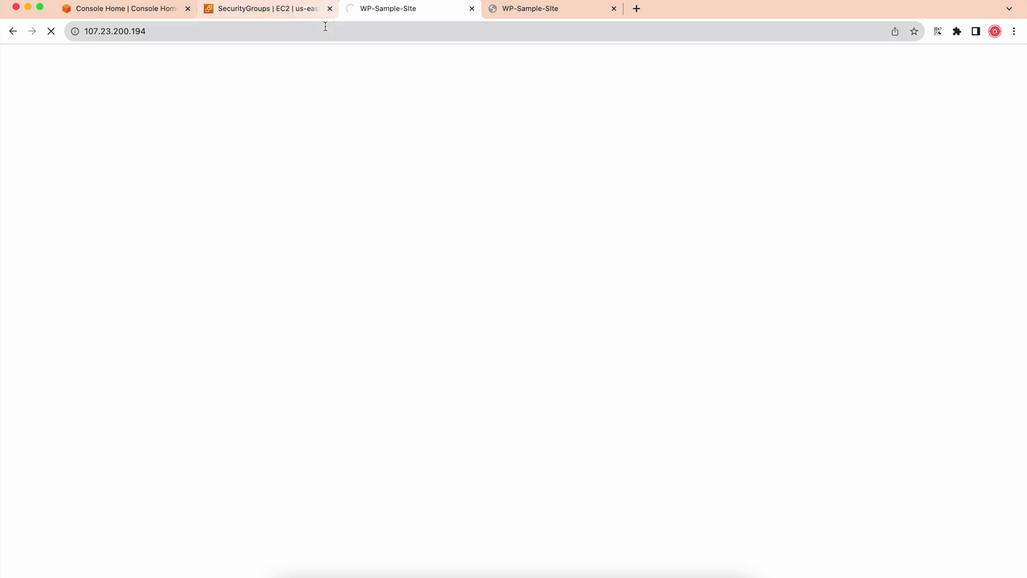
click(471, 8)
click(52, 34)
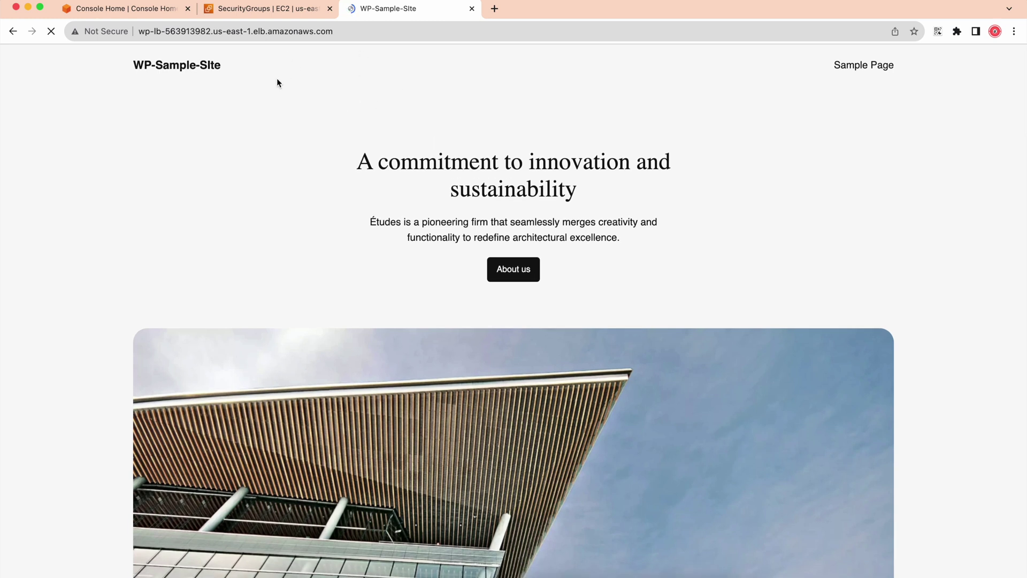
Open the EC2 dashboard from Console Home in a new tab and bring up the load balancers and target groups lists in separate tabs
click(138, 9)
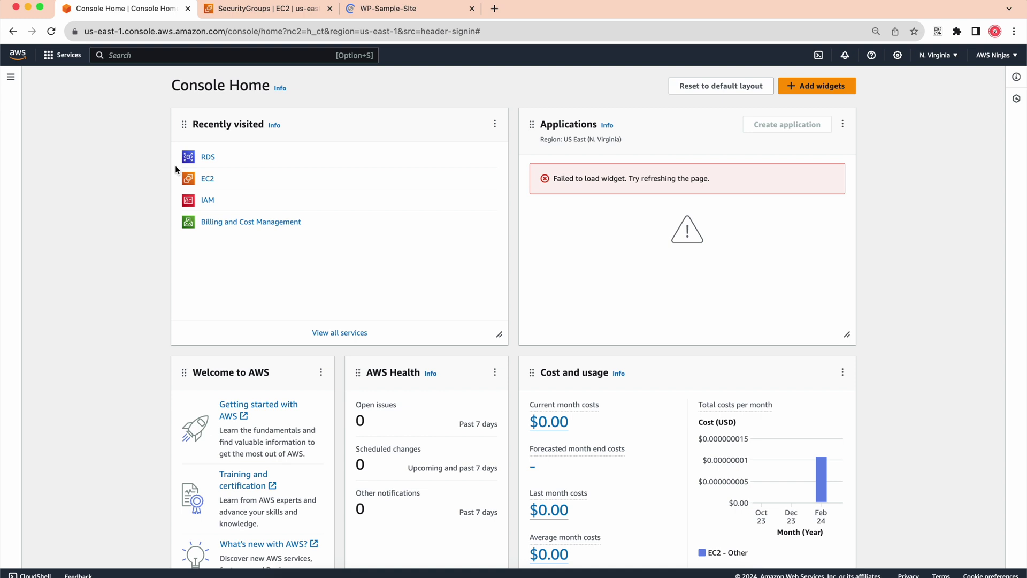
click(207, 180)
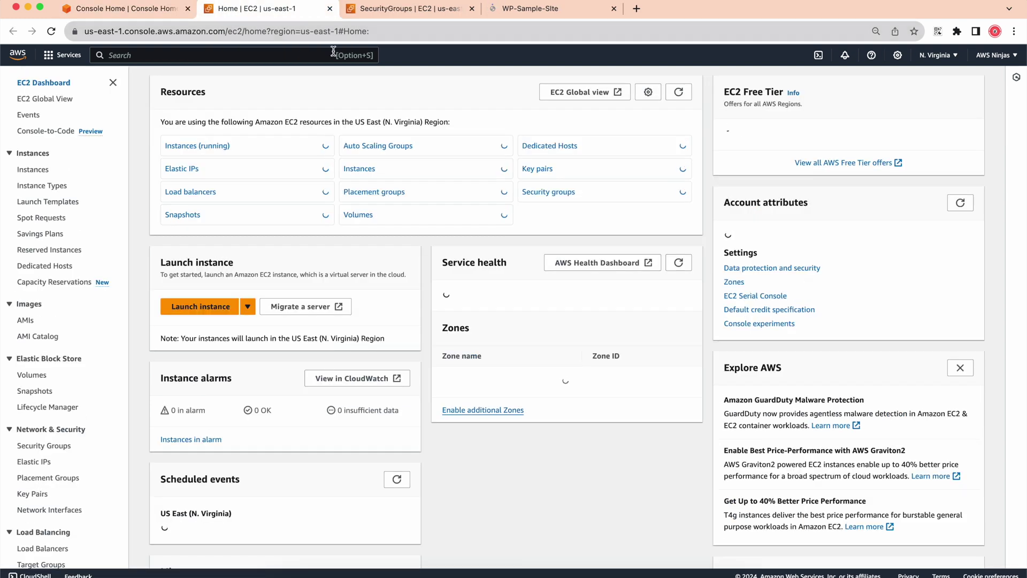
scroll(85, 332, down, 3)
super+click(36, 473)
super+click(32, 487)
key(ctrl+Tab)
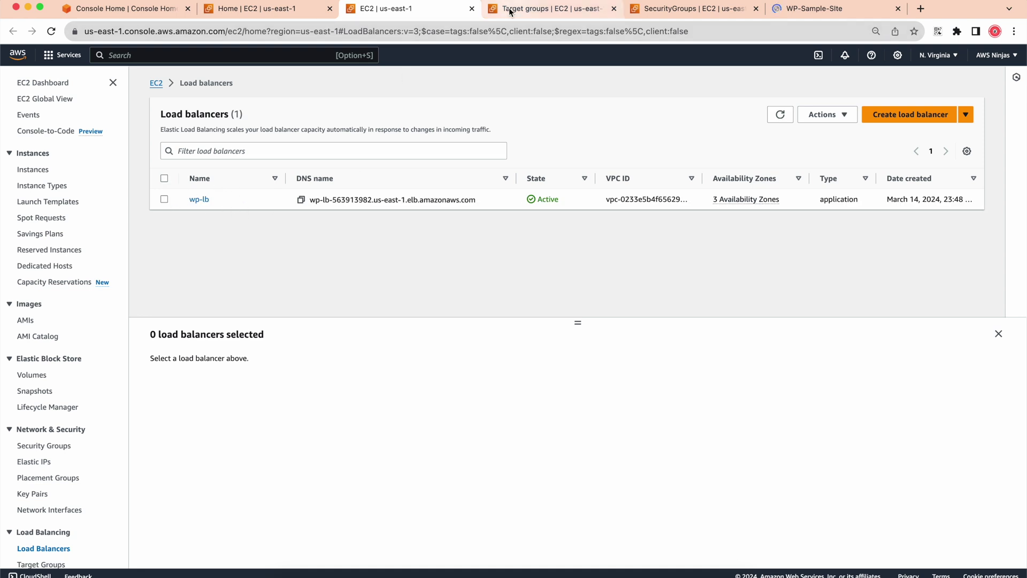
key(ctrl+Tab)
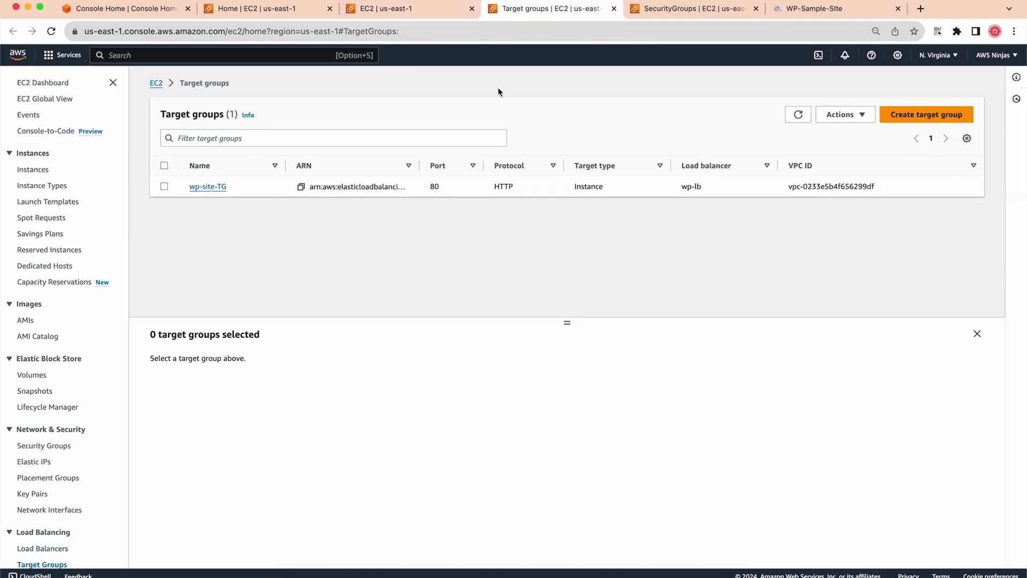
Clear the WP-security-group selection in the security groups list and return to Console Home
click(656, 11)
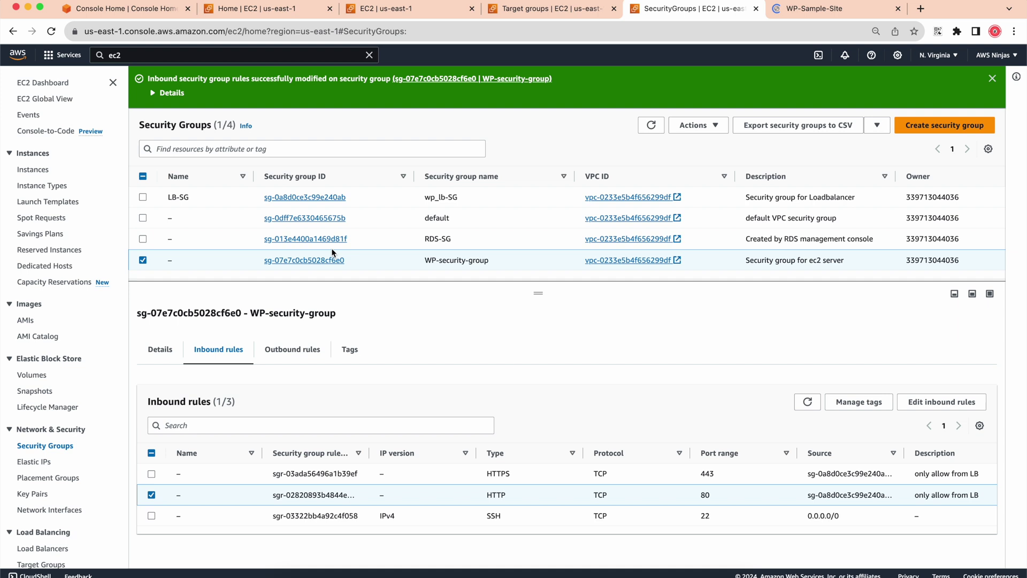
click(143, 260)
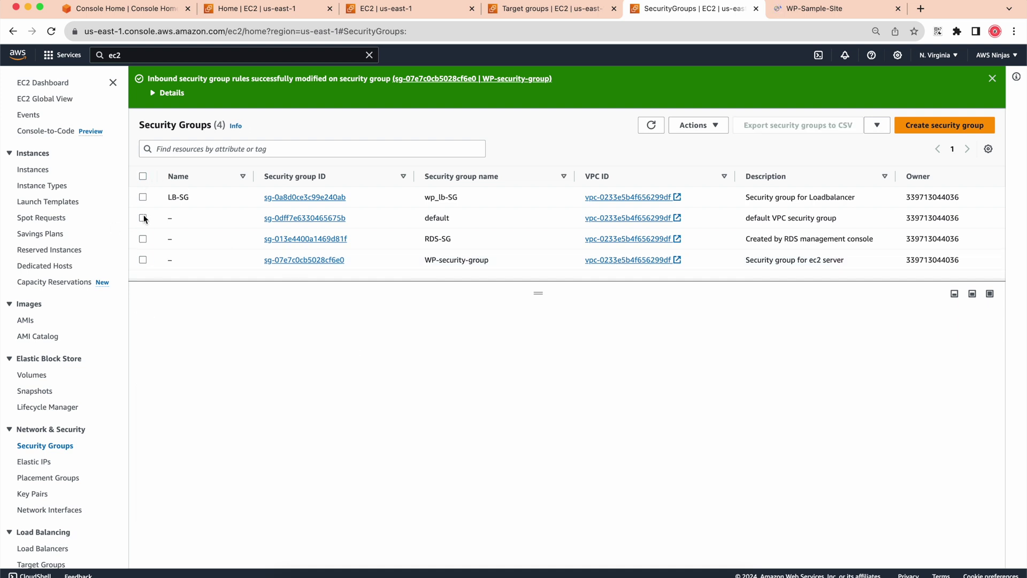
key(super+1)
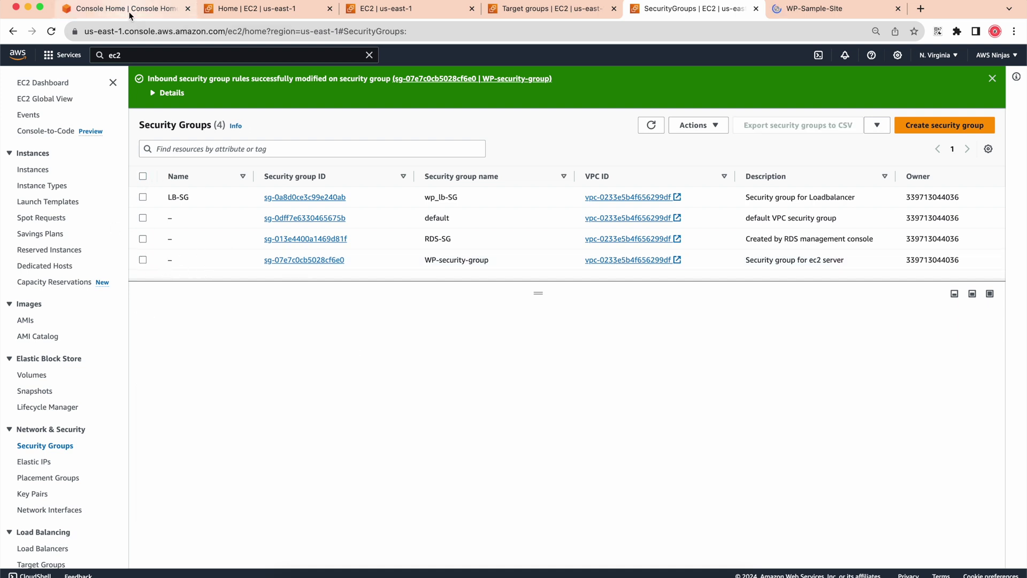